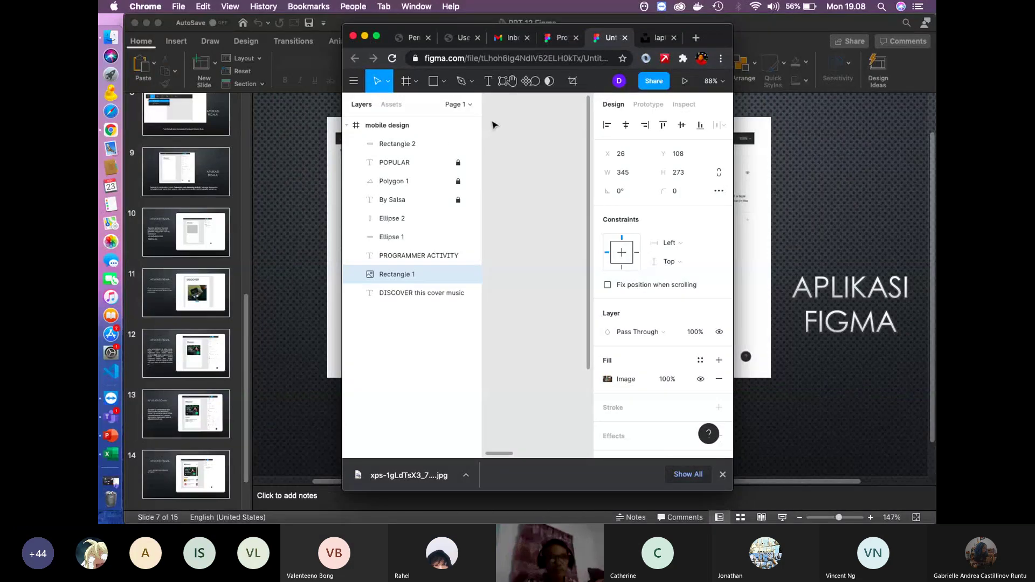
- Expand the browser window to full screen and select the mobile design frame
{"action": "left_click", "coordinate": [494, 125]}
{"action": "left_click", "coordinate": [376, 36]}
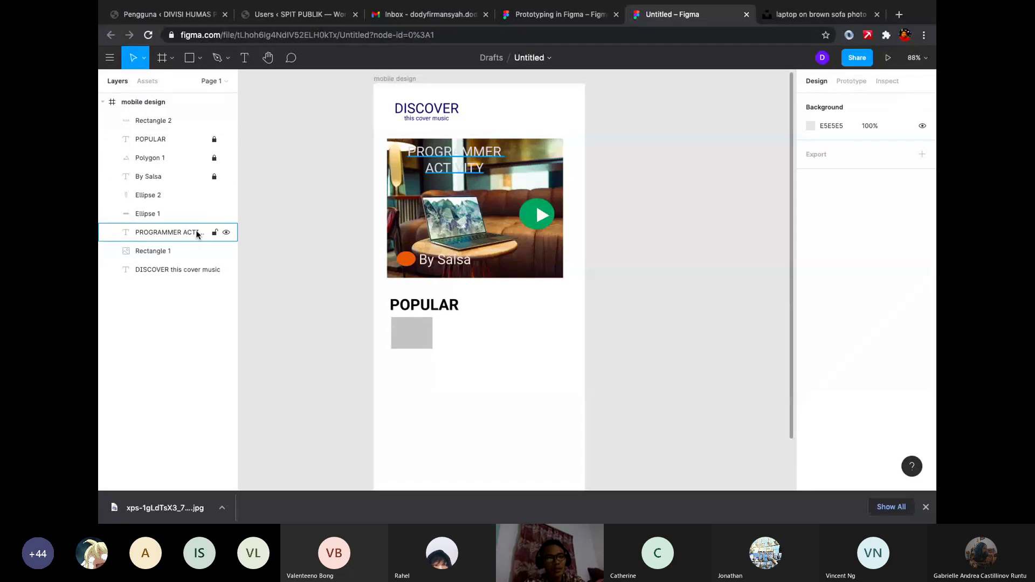
{"action": "left_click", "coordinate": [160, 104]}
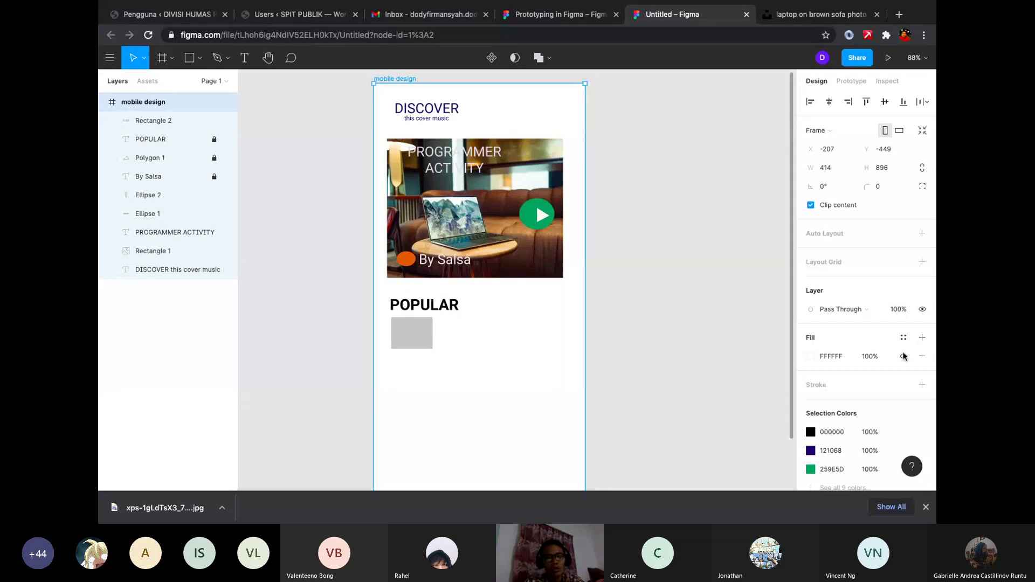
- Try EA2222 at 33%, DDDCEB and FFFCFC as the mobile design frame's fill, ending on FFFFFF at 100%
{"action": "scroll", "coordinate": [821, 435], "scroll_direction": "down", "scroll_amount": 3}
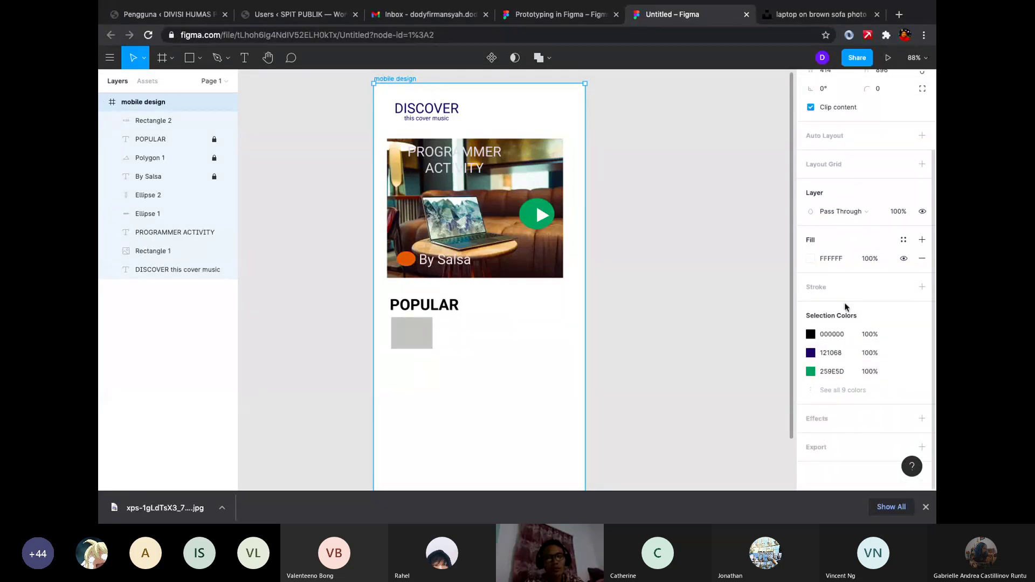
{"action": "left_click", "coordinate": [811, 258]}
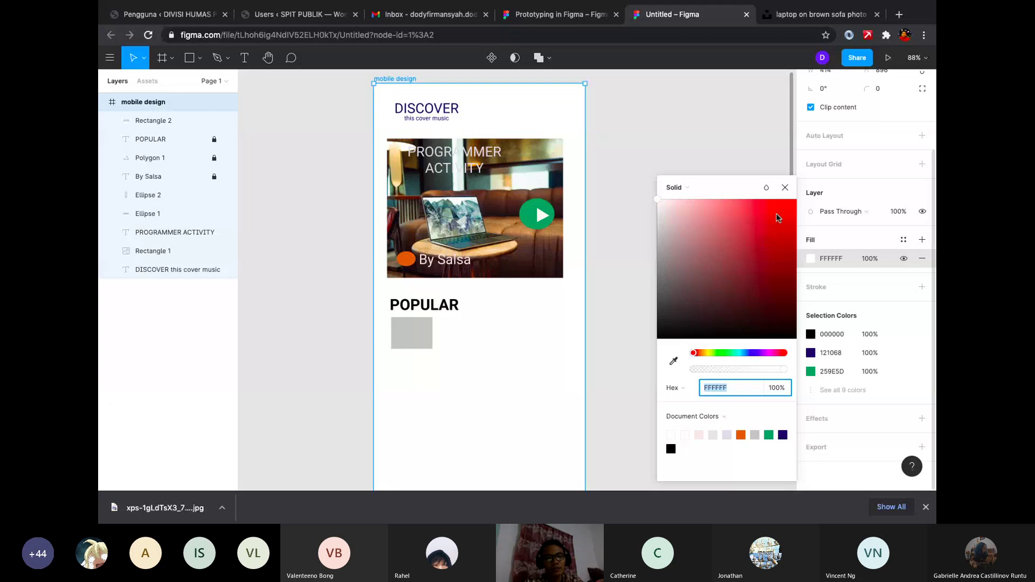
{"action": "left_click", "coordinate": [776, 212]}
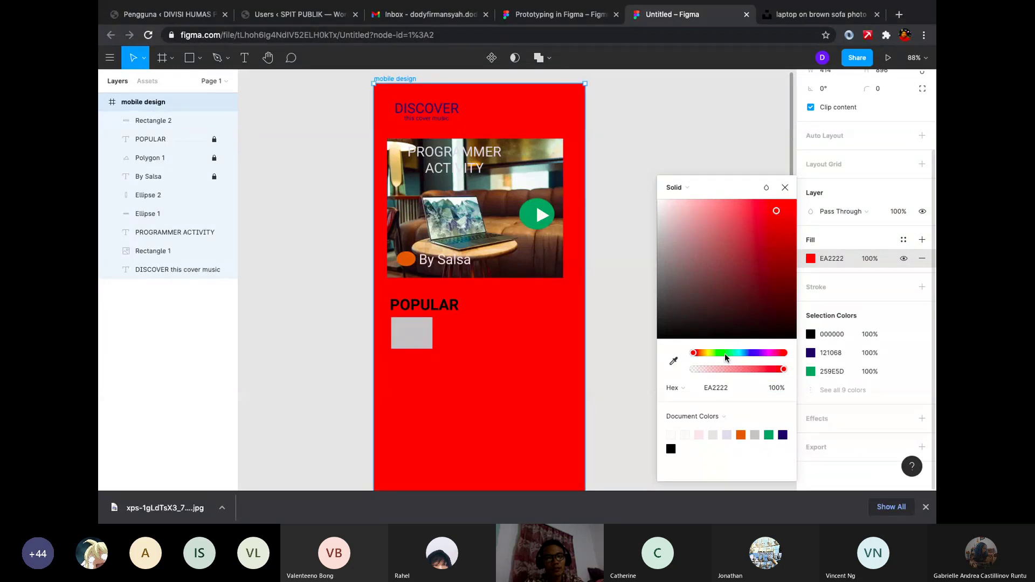
{"action": "left_click", "coordinate": [723, 369]}
{"action": "key", "text": "i"}
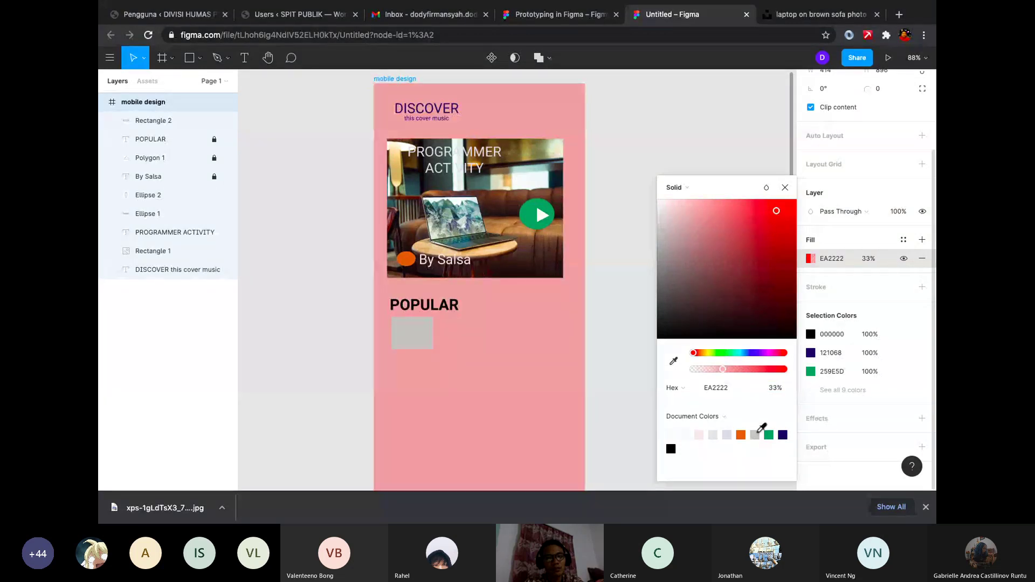
{"action": "left_click", "coordinate": [727, 434]}
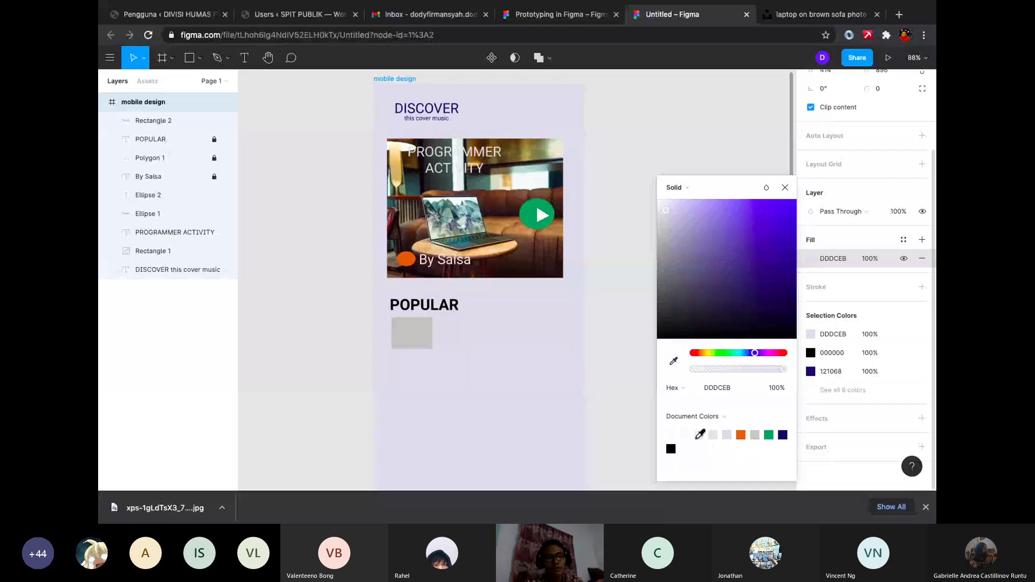
{"action": "left_click", "coordinate": [686, 435]}
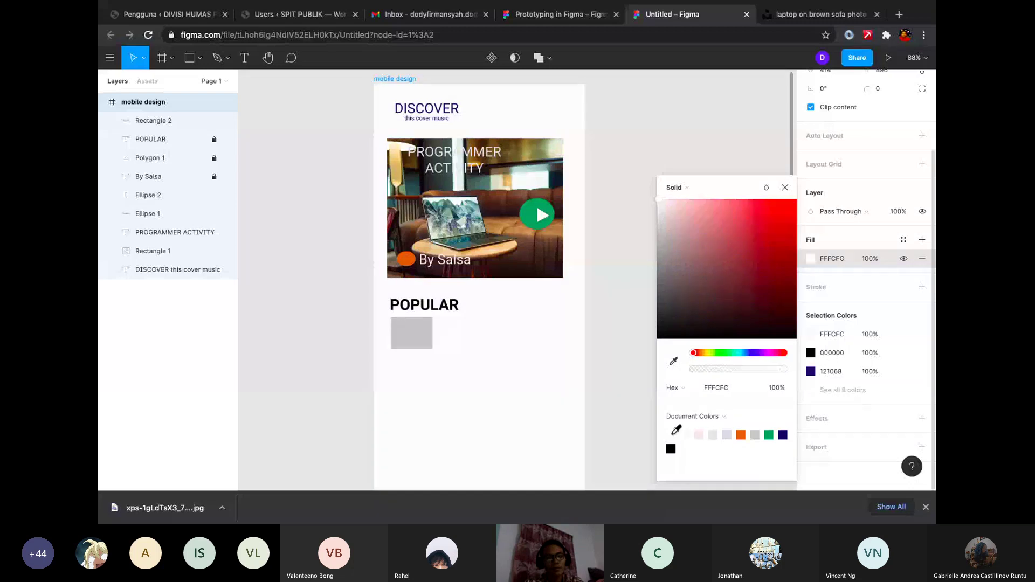
{"action": "left_click", "coordinate": [681, 435]}
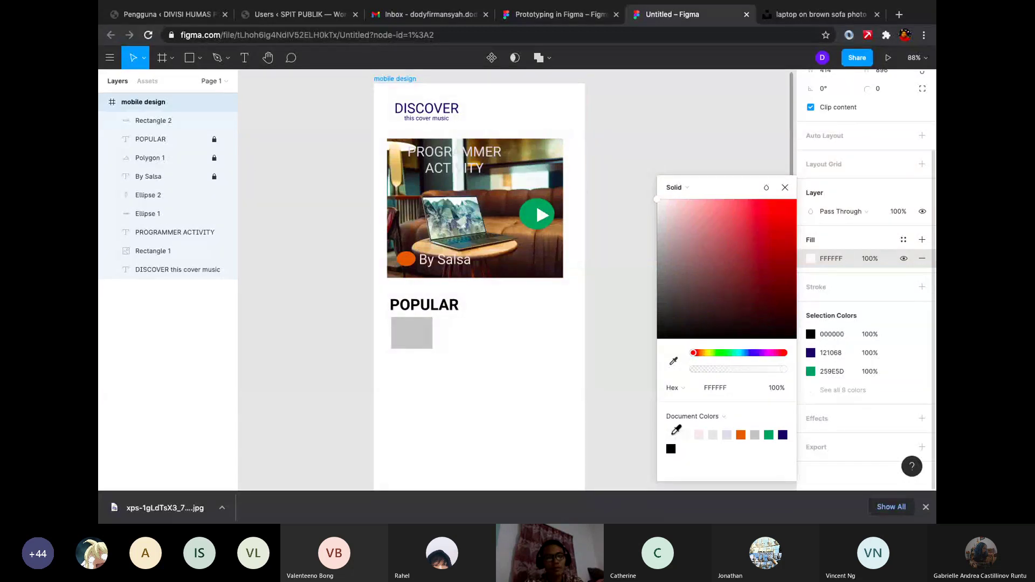
{"action": "left_click", "coordinate": [786, 188]}
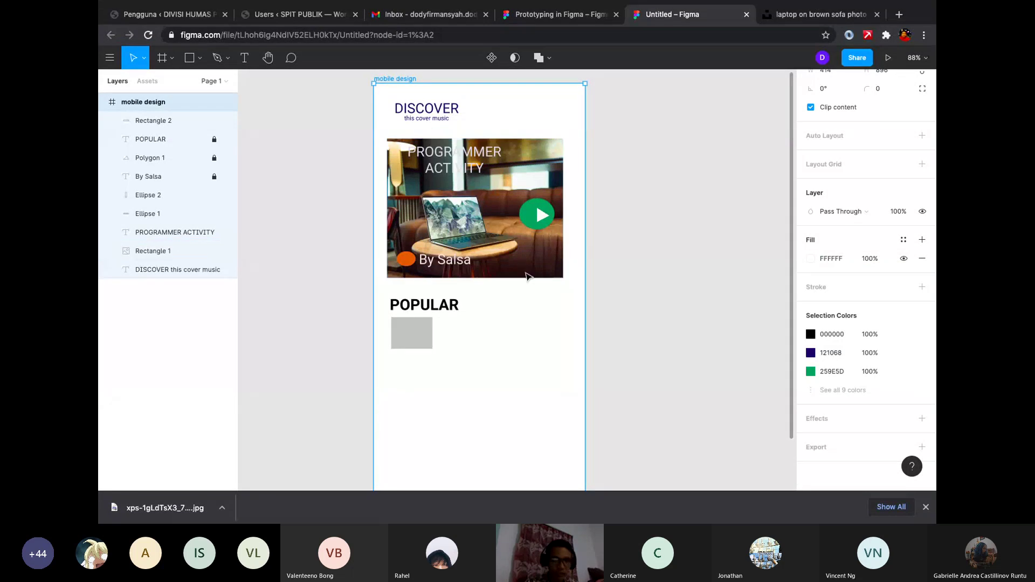
- Try to pull a prototype connection from the mobile design frame onto the empty canvas
{"action": "mouse_move", "coordinate": [171, 4]}
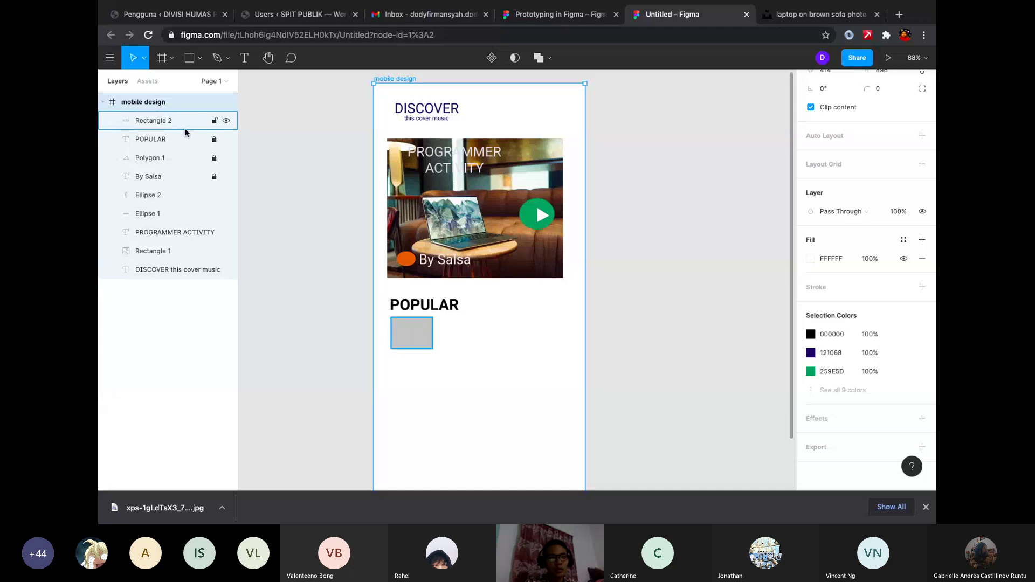
{"action": "scroll", "coordinate": [852, 212], "scroll_direction": "up", "scroll_amount": 3}
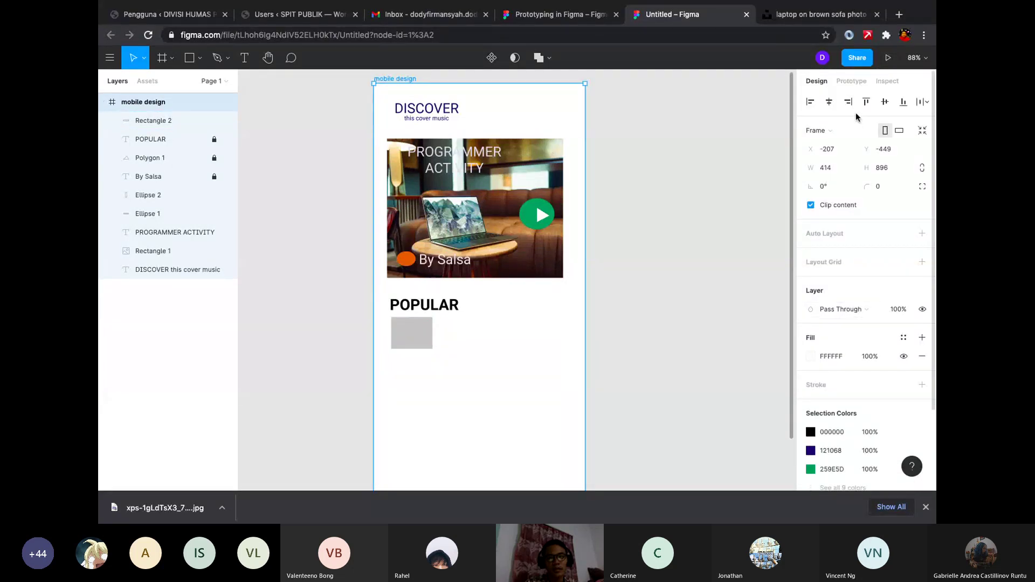
{"action": "left_click", "coordinate": [852, 82]}
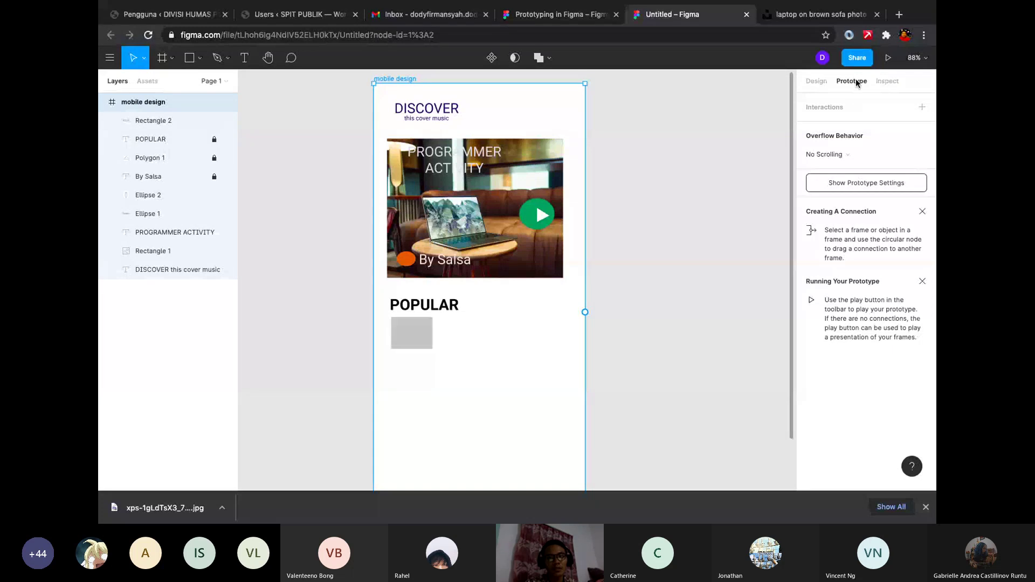
{"action": "left_click_drag", "start_coordinate": [586, 313], "coordinate": [694, 207]}
{"action": "left_click_drag", "start_coordinate": [586, 313], "coordinate": [707, 161]}
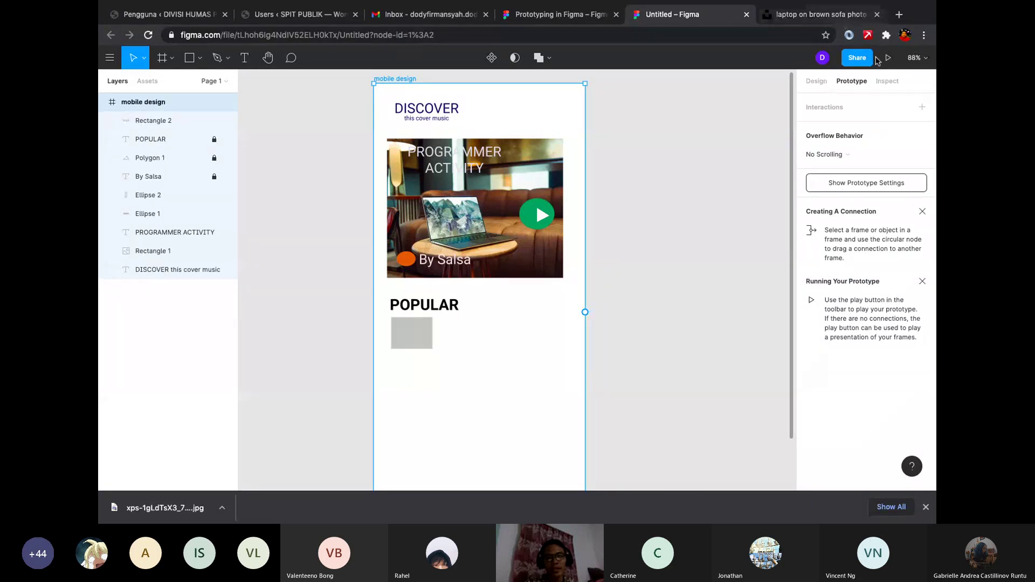
- View the mobile design frame's code properties and launch the prototype presentation in its phone mockup
{"action": "left_click", "coordinate": [888, 82]}
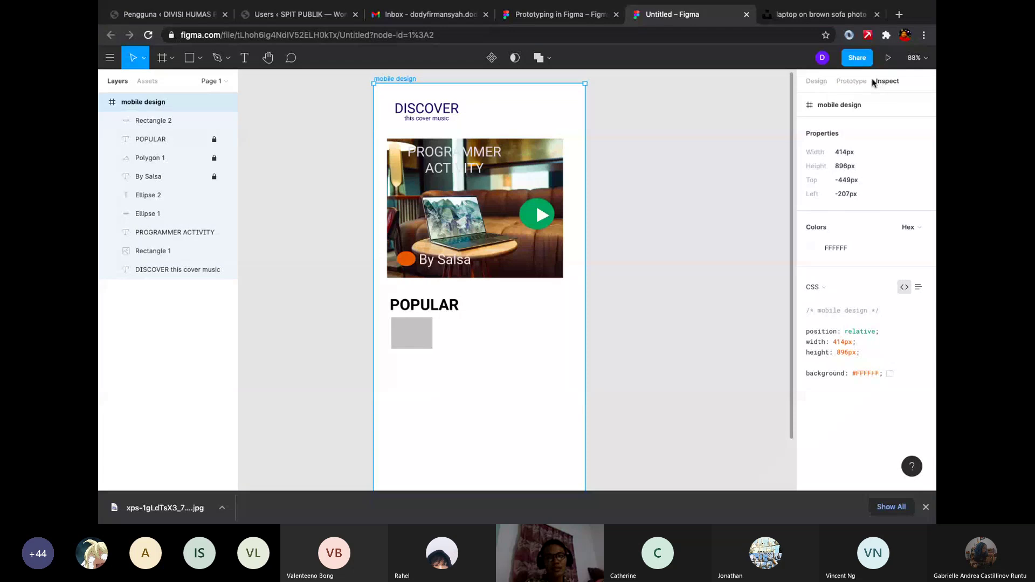
{"action": "left_click", "coordinate": [889, 58]}
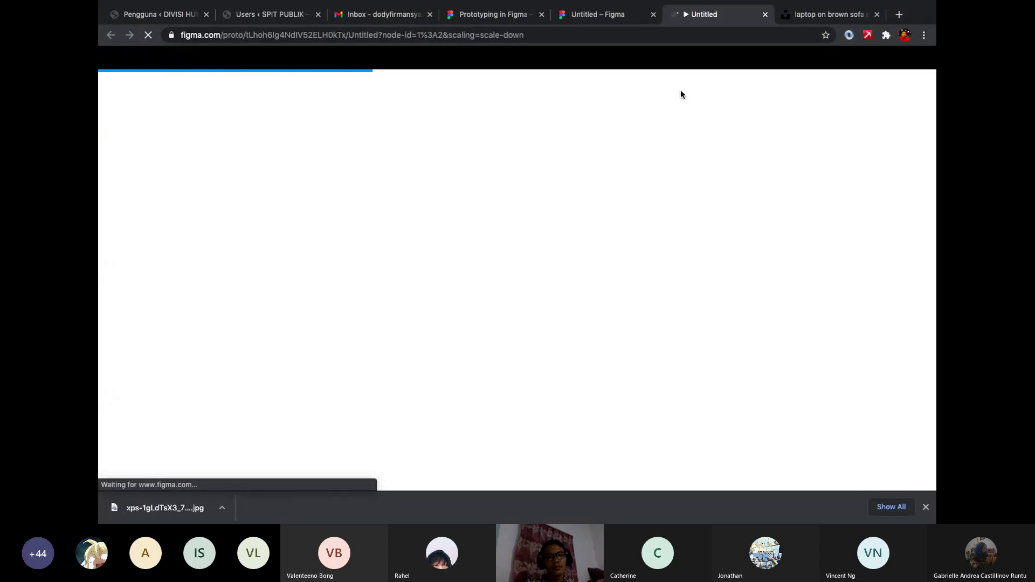
{"action": "left_click", "coordinate": [604, 16]}
{"action": "left_click", "coordinate": [704, 16]}
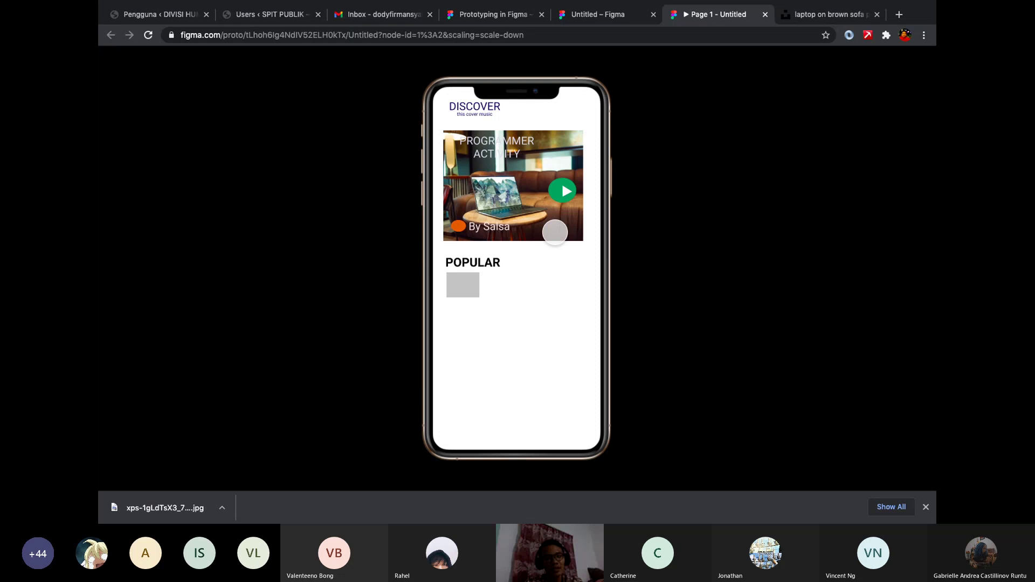
- Arrange the Microsoft Teams meeting window beside the windowed prototype preview and capture a screenshot of the whole screen
{"action": "mouse_move", "coordinate": [142, 22]}
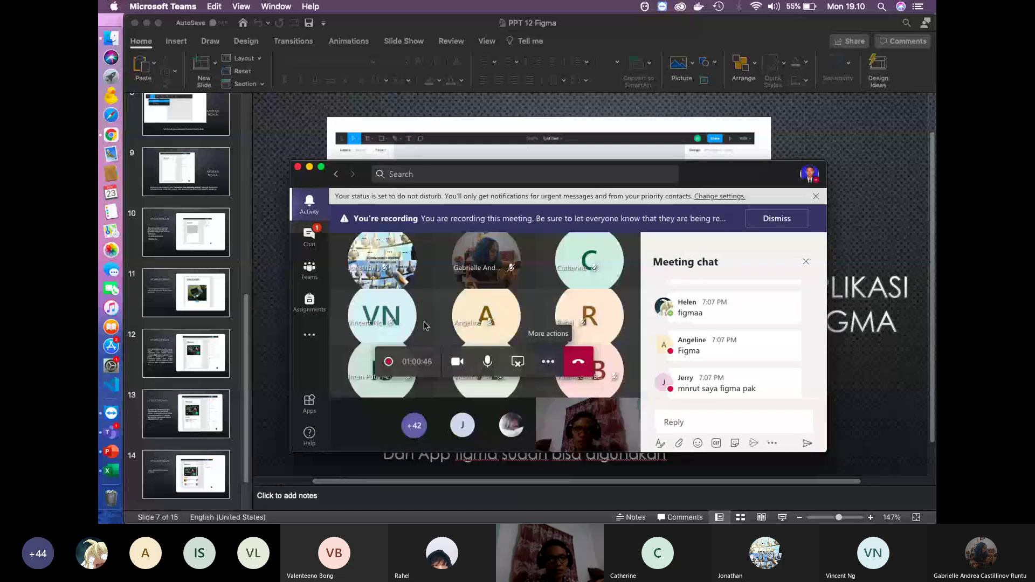
{"action": "left_click", "coordinate": [112, 135]}
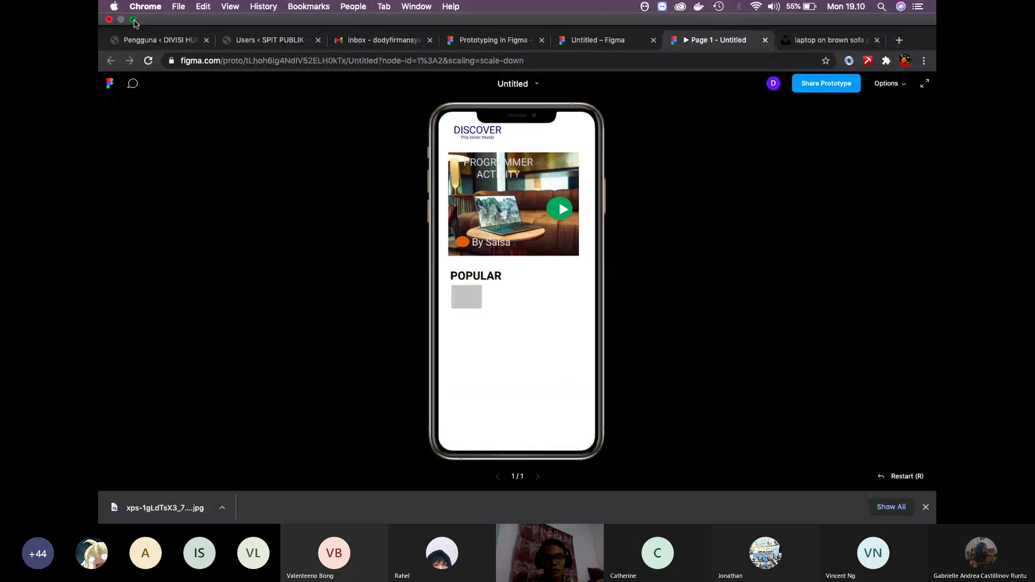
{"action": "left_click", "coordinate": [134, 23]}
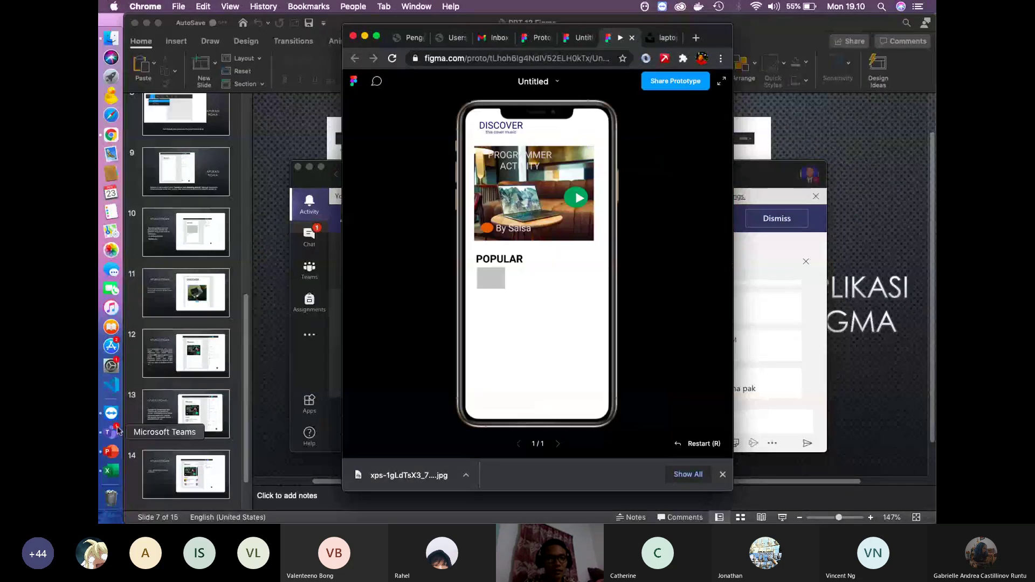
{"action": "left_click", "coordinate": [112, 432]}
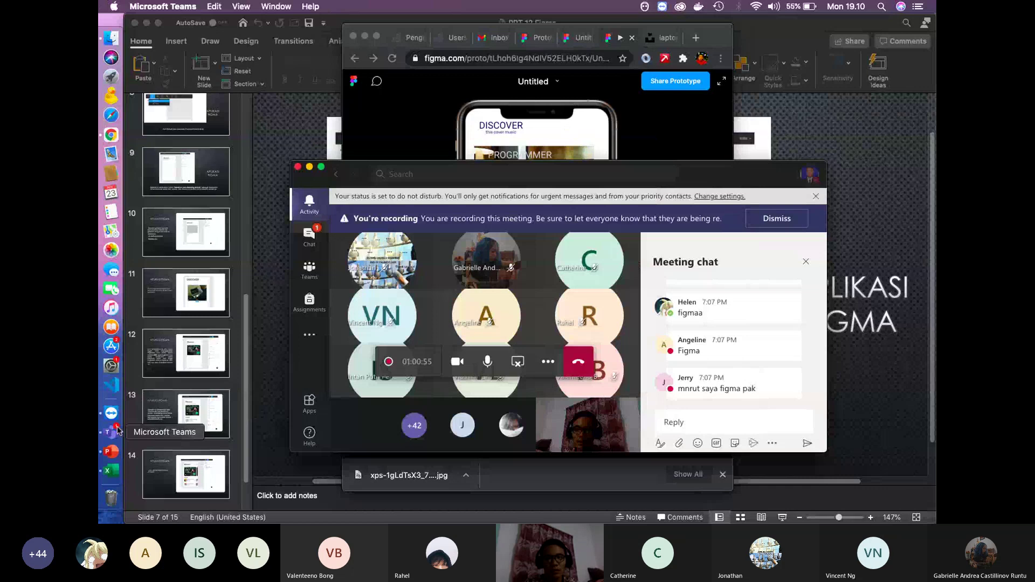
{"action": "left_click_drag", "start_coordinate": [696, 171], "coordinate": [326, 77]}
{"action": "left_click_drag", "start_coordinate": [438, 27], "coordinate": [480, 26]}
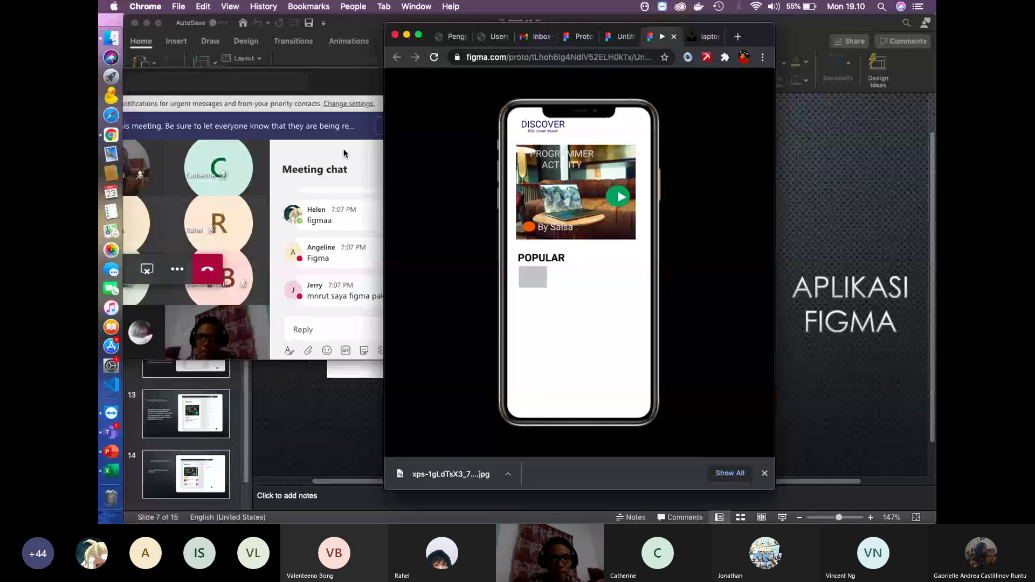
{"action": "key", "text": "F2"}
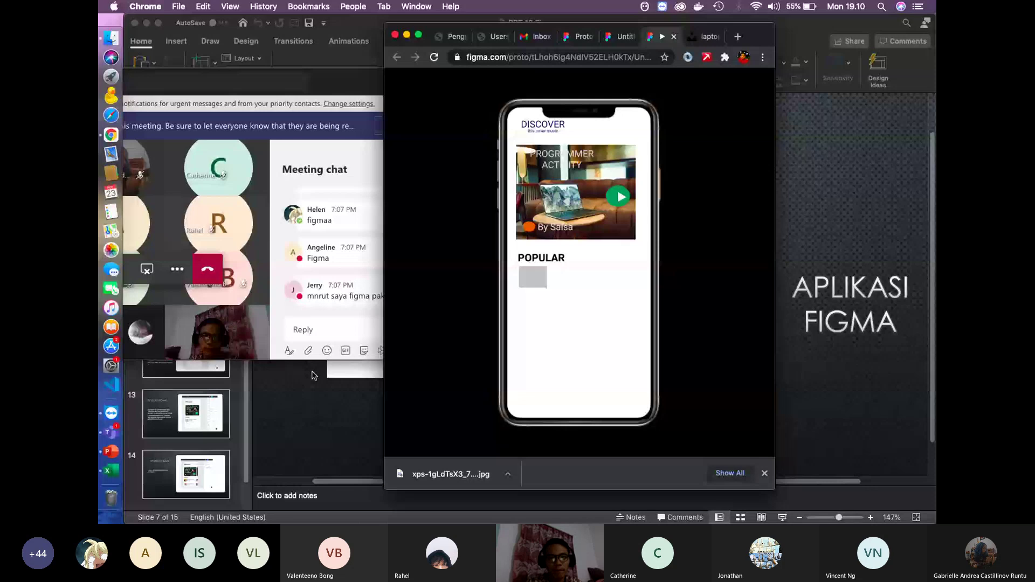
{"action": "key", "text": "super+shift+3"}
- Bring the Teams meeting window forward, move it away from its spot beside the prototype, and minimize it
{"action": "left_click", "coordinate": [273, 119]}
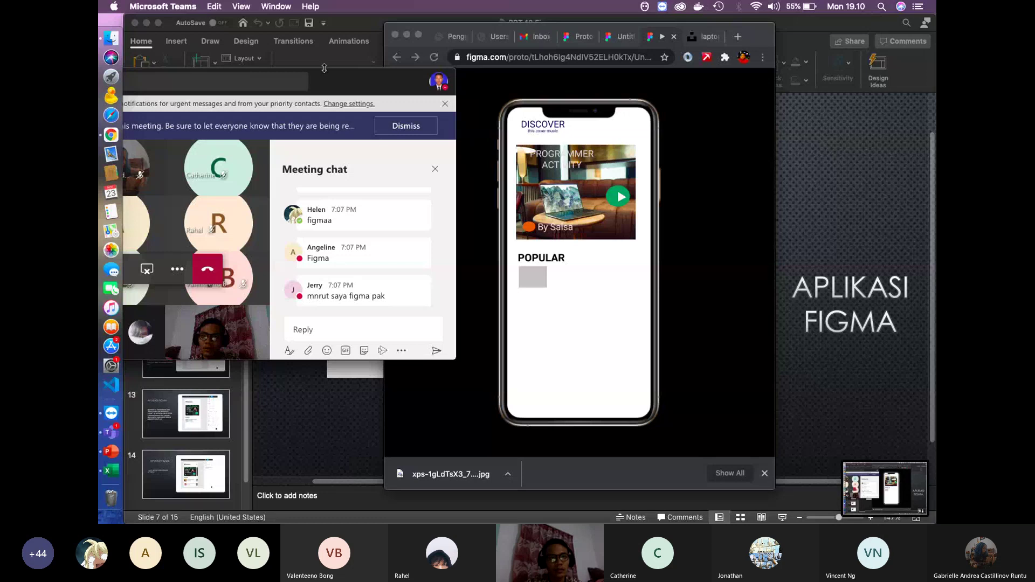
{"action": "left_click_drag", "start_coordinate": [324, 68], "coordinate": [670, 335]}
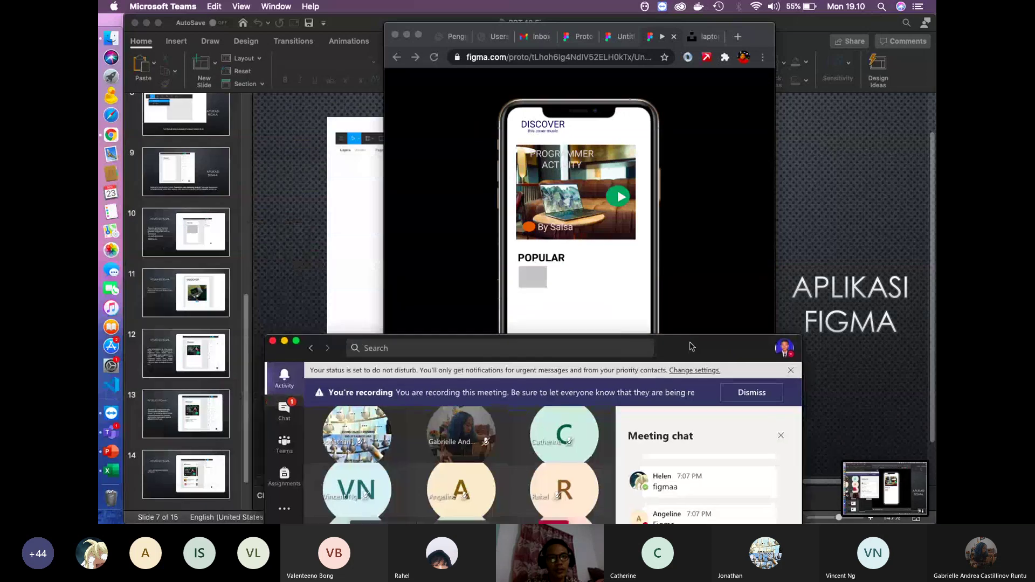
{"action": "left_click", "coordinate": [285, 341]}
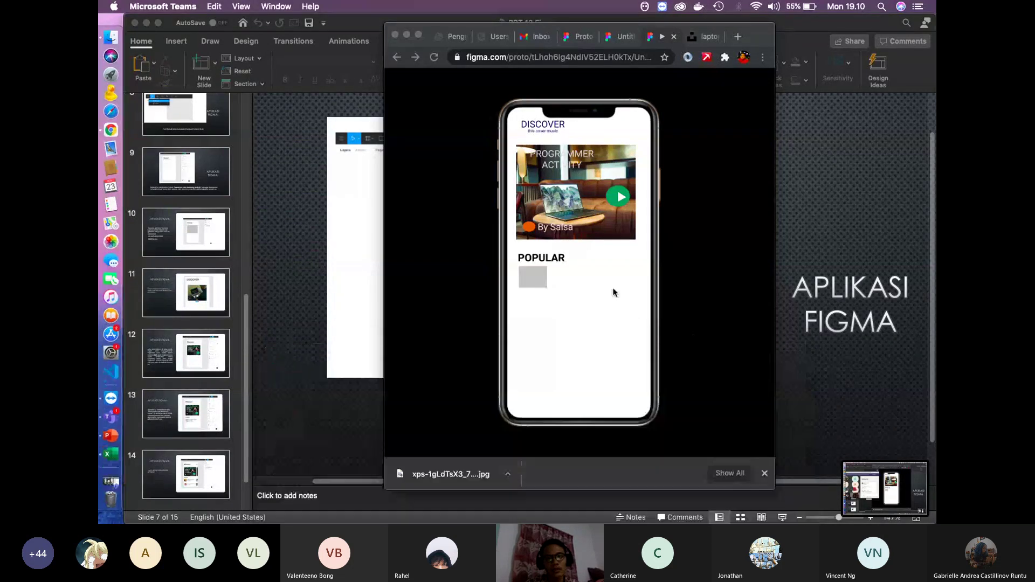
- Return the browser to full screen and highlight the background declaration in the mobile design frame's CSS code
{"action": "left_click", "coordinate": [418, 35]}
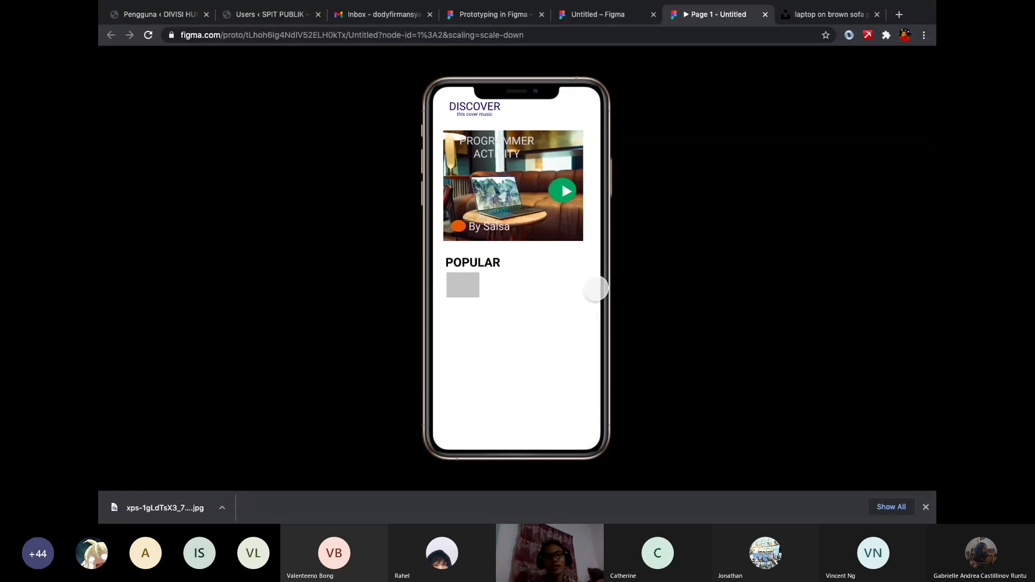
{"action": "left_click", "coordinate": [599, 14]}
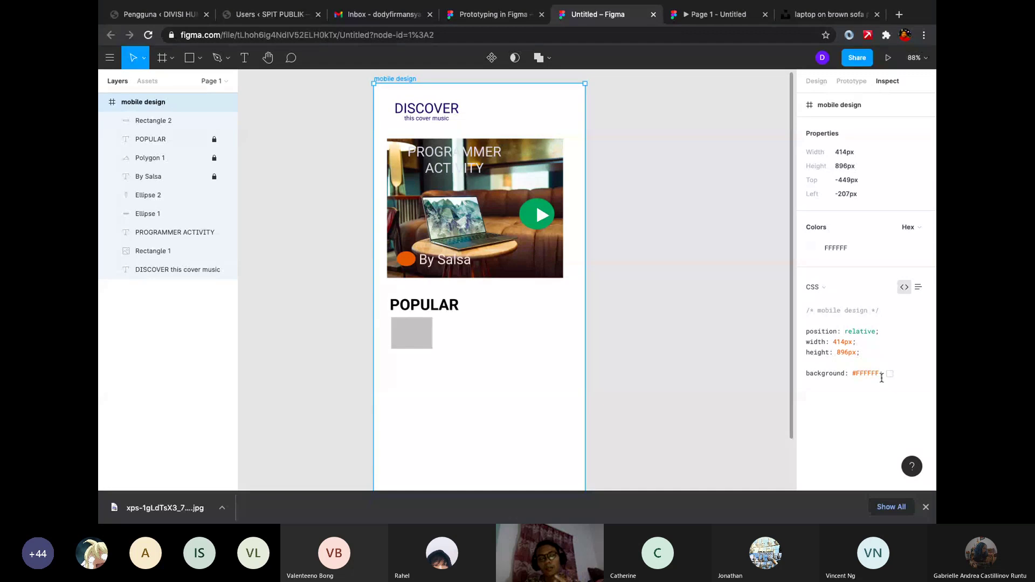
{"action": "left_click_drag", "start_coordinate": [883, 375], "coordinate": [874, 349]}
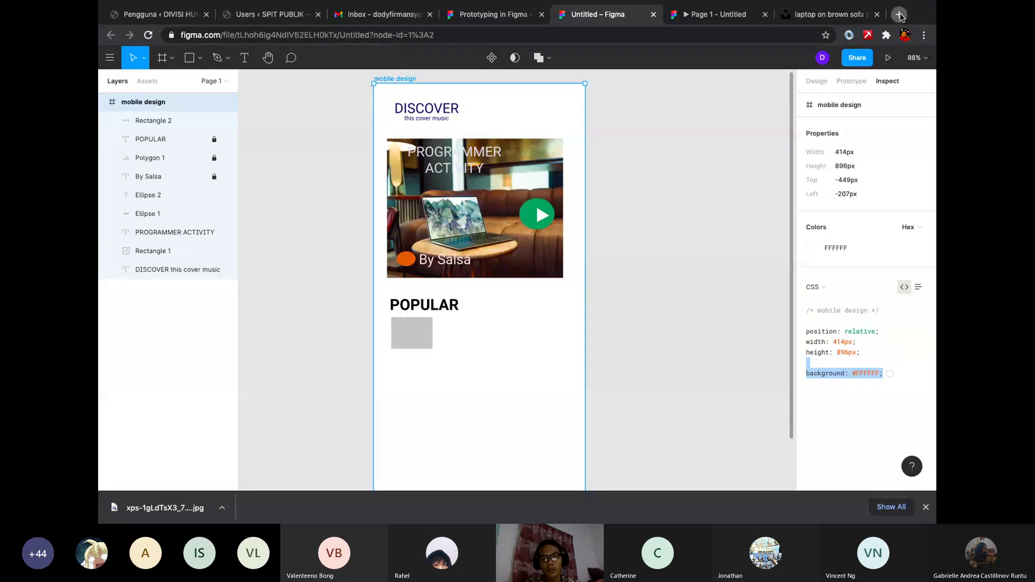
- Load the website ingatpesanibu.com in a new browser tab
{"action": "left_click", "coordinate": [899, 15]}
{"action": "left_click", "coordinate": [681, 35]}
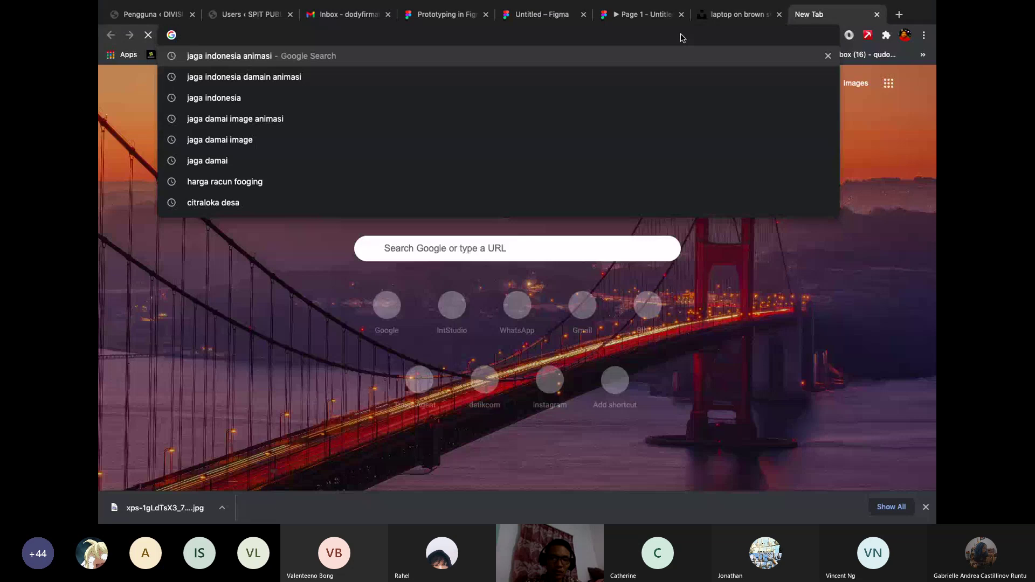
{"action": "type", "text": "in"}
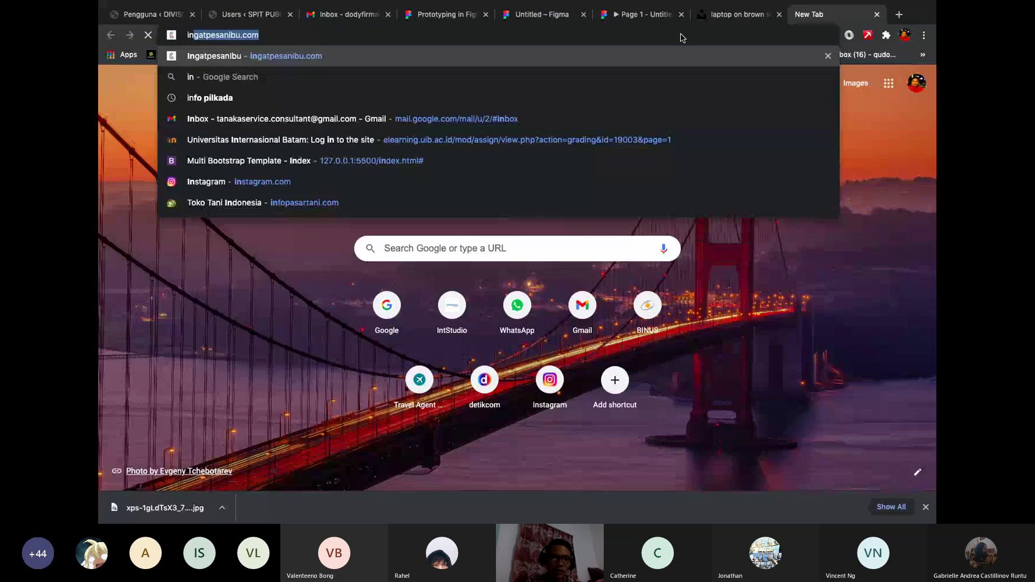
{"action": "key", "text": "Return"}
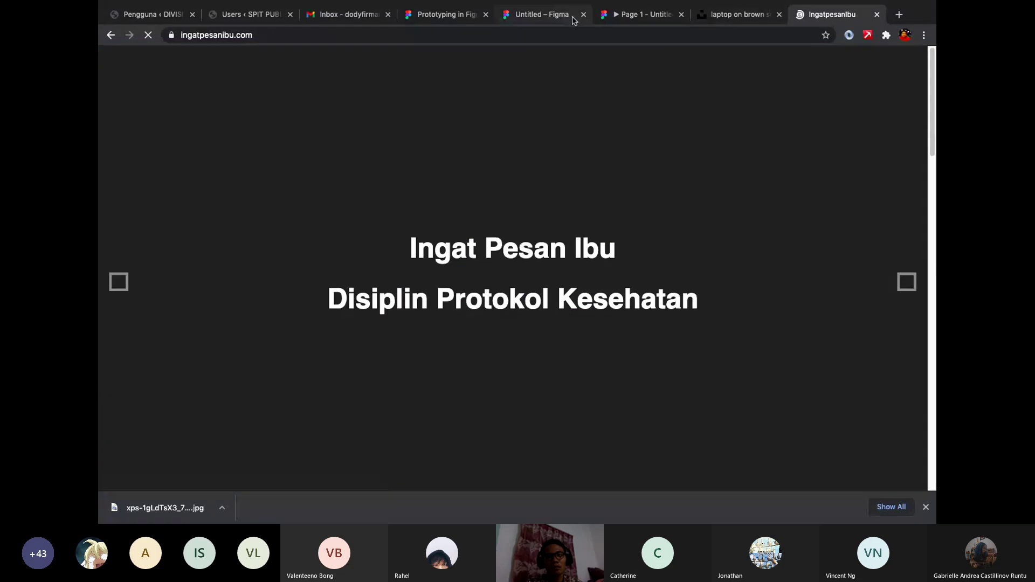
- Revisit the frame's CSS code in the Untitled design file, and examine the ingatpesanibu.com home page down to its news section
{"action": "left_click", "coordinate": [572, 18]}
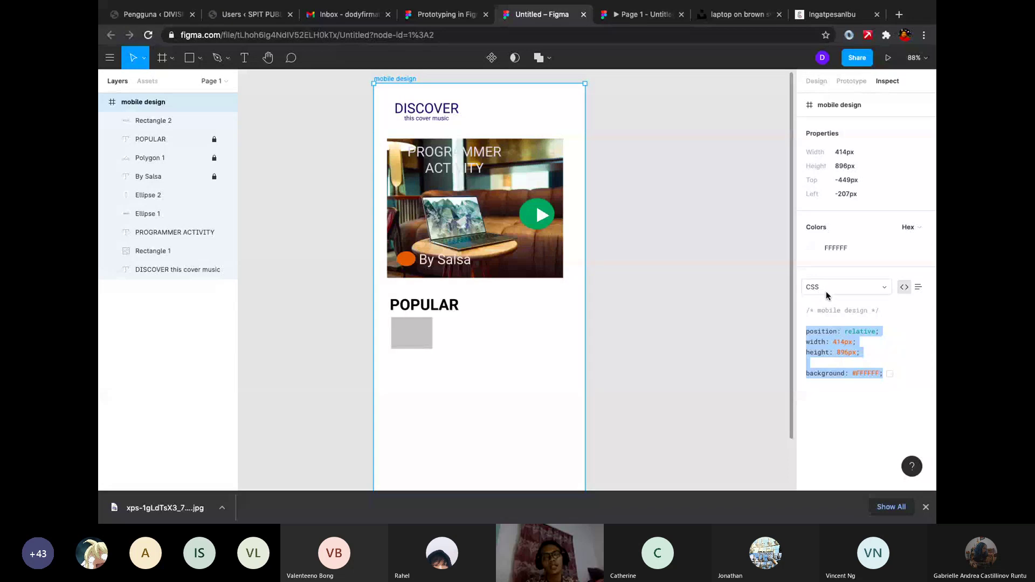
{"action": "left_click", "coordinate": [838, 18]}
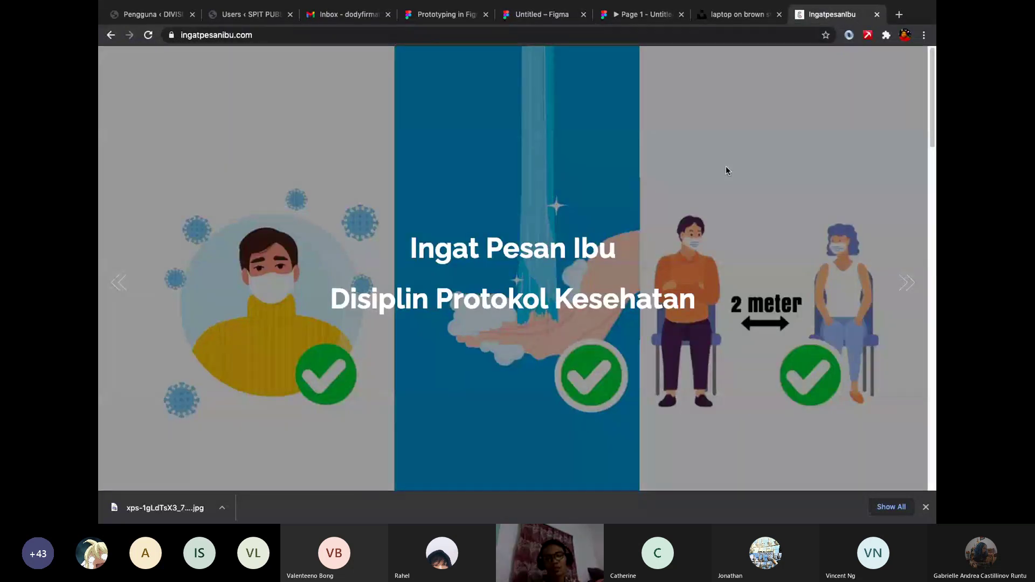
{"action": "right_click", "coordinate": [725, 170]}
{"action": "left_click", "coordinate": [693, 260]}
{"action": "scroll", "coordinate": [694, 260], "scroll_direction": "down", "scroll_amount": 4}
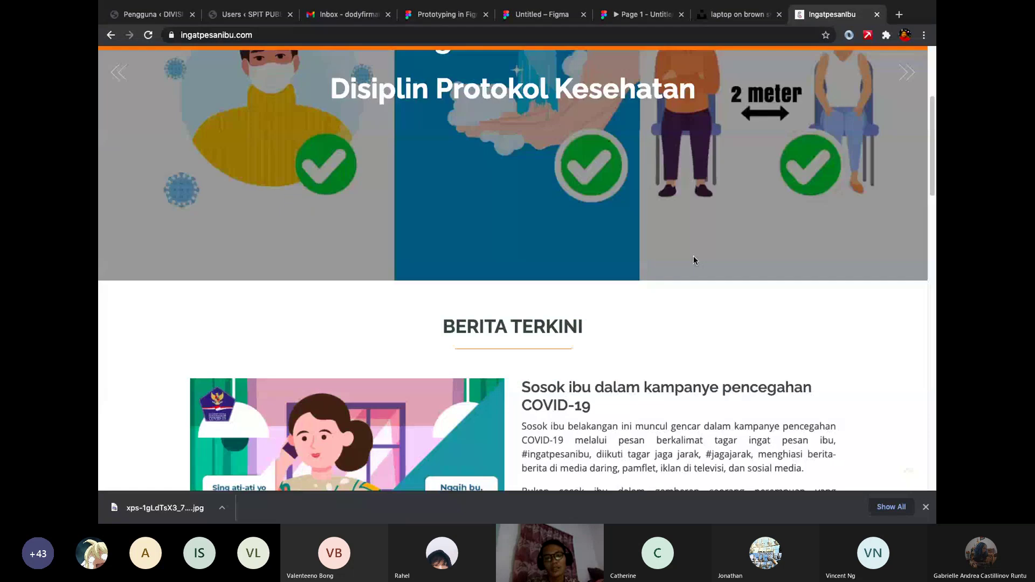
- Inspect the section of ingatpesanibu.com that holds the three article cards with the browser's developer tools
{"action": "scroll", "coordinate": [694, 255], "scroll_direction": "down", "scroll_amount": 10}
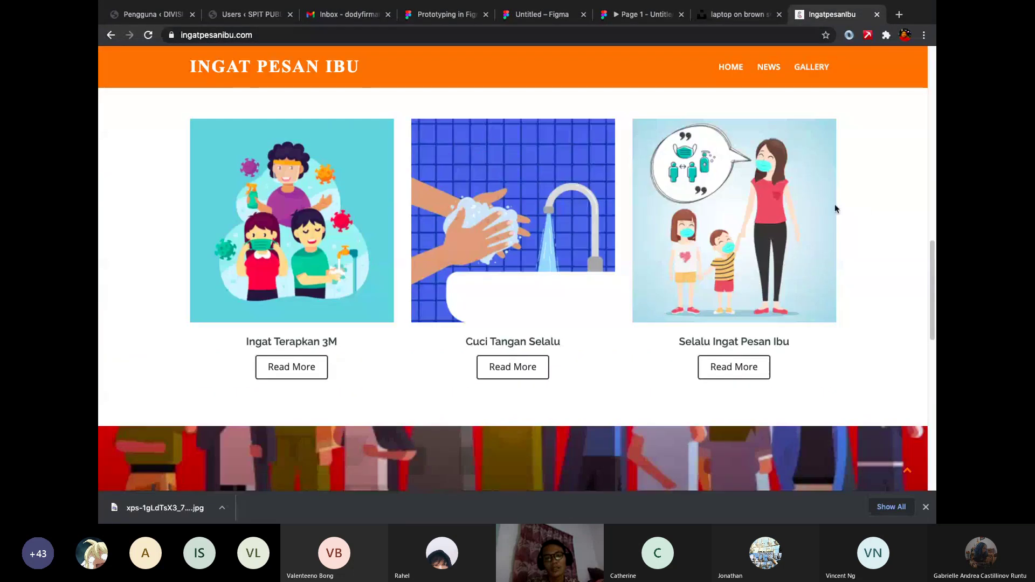
{"action": "right_click", "coordinate": [863, 207]}
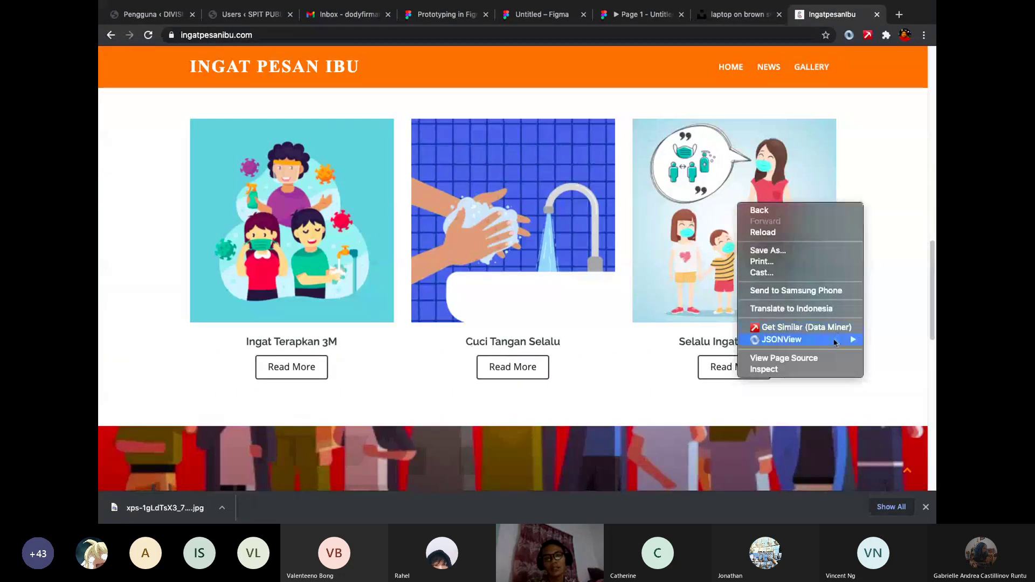
{"action": "left_click", "coordinate": [827, 369]}
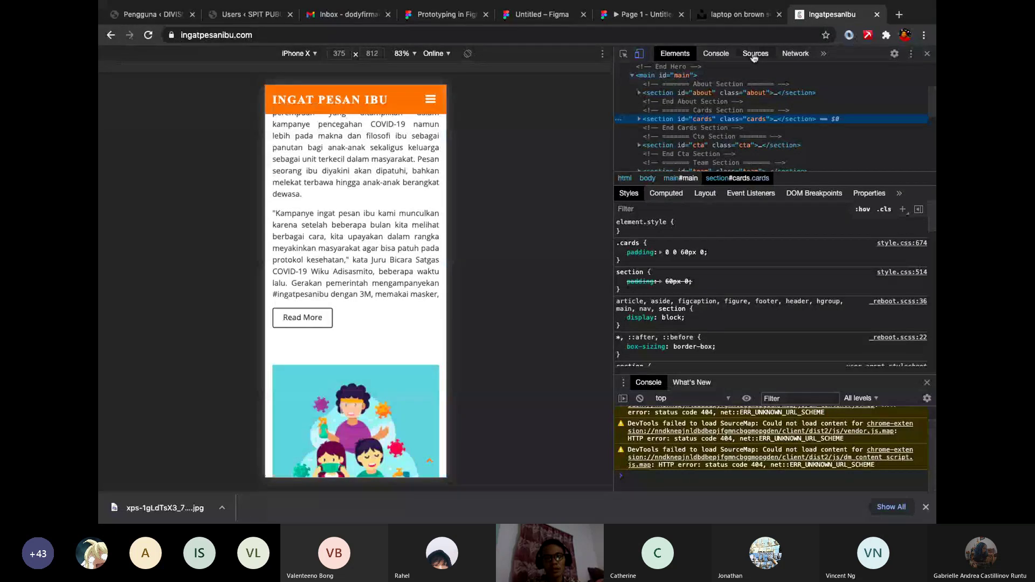
- Expand the site's assets folder among the page sources and open main.js from its js folder
{"action": "left_click", "coordinate": [750, 57]}
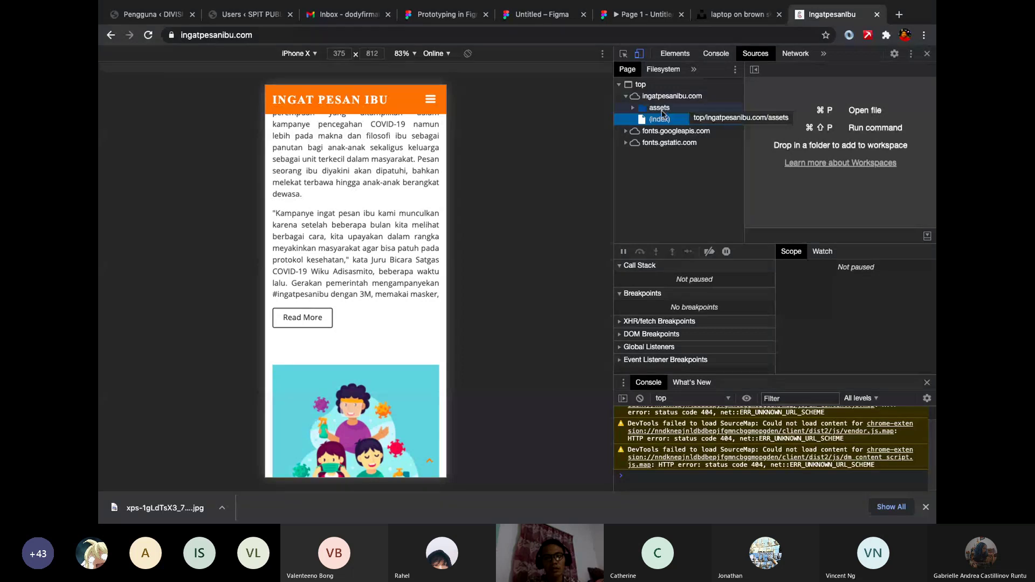
{"action": "left_click", "coordinate": [661, 110]}
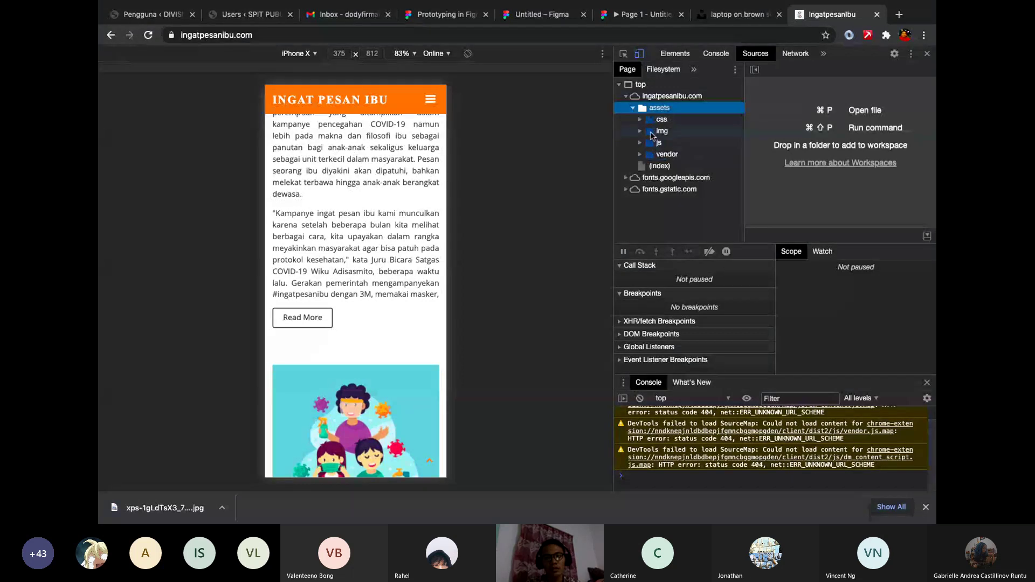
{"action": "left_click", "coordinate": [652, 135]}
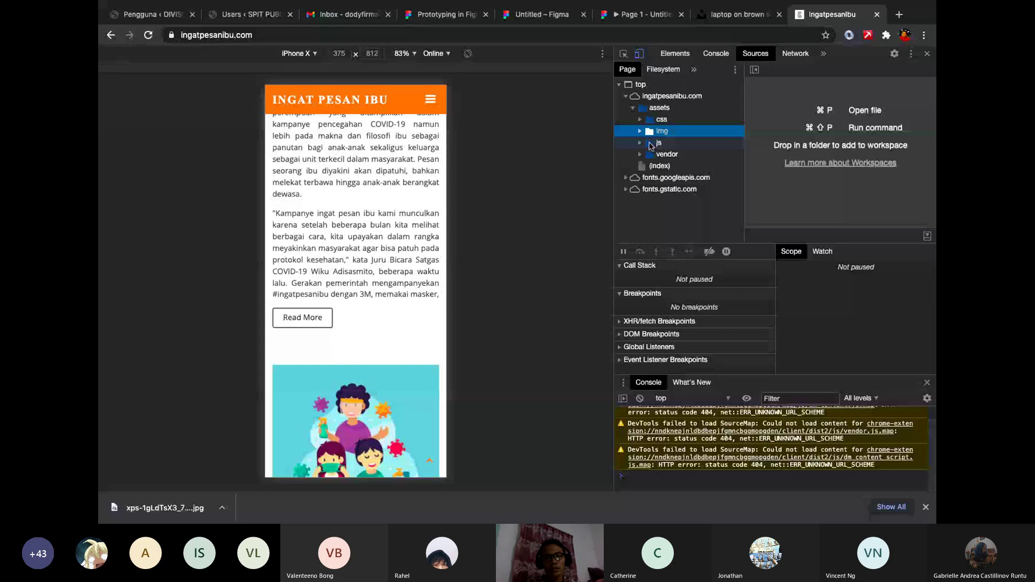
{"action": "left_click", "coordinate": [653, 143]}
{"action": "left_click", "coordinate": [674, 155]}
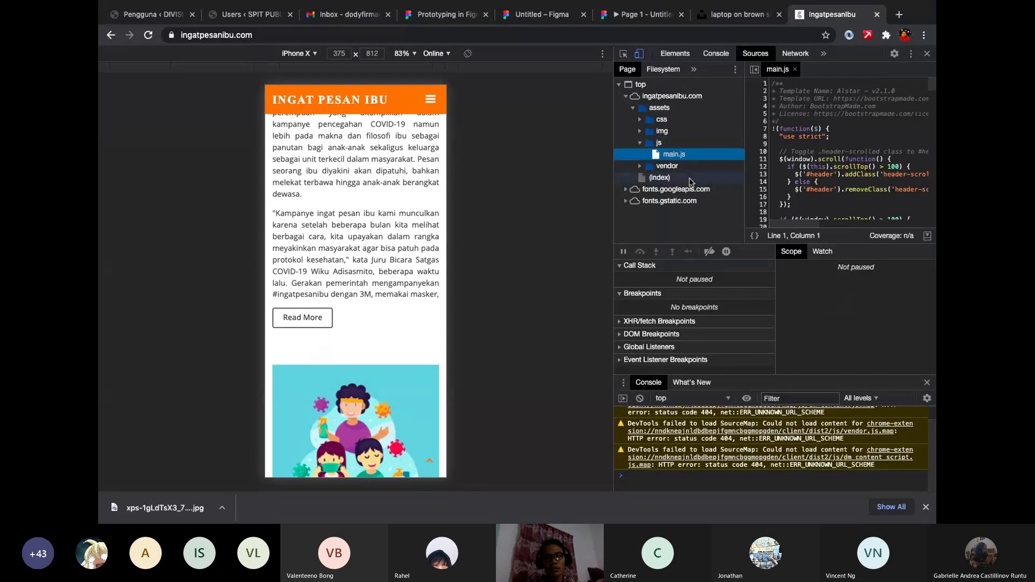
- Expand the vendor and css folders, open style.css, and examine its general rules alongside the site's file tree
{"action": "left_click", "coordinate": [653, 168]}
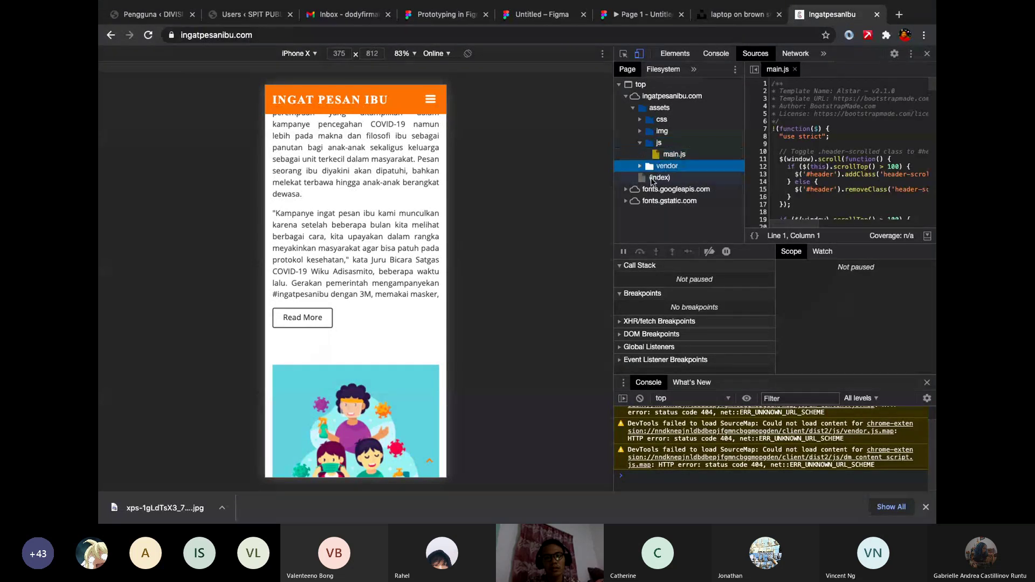
{"action": "left_click", "coordinate": [641, 166]}
{"action": "left_click", "coordinate": [640, 120]}
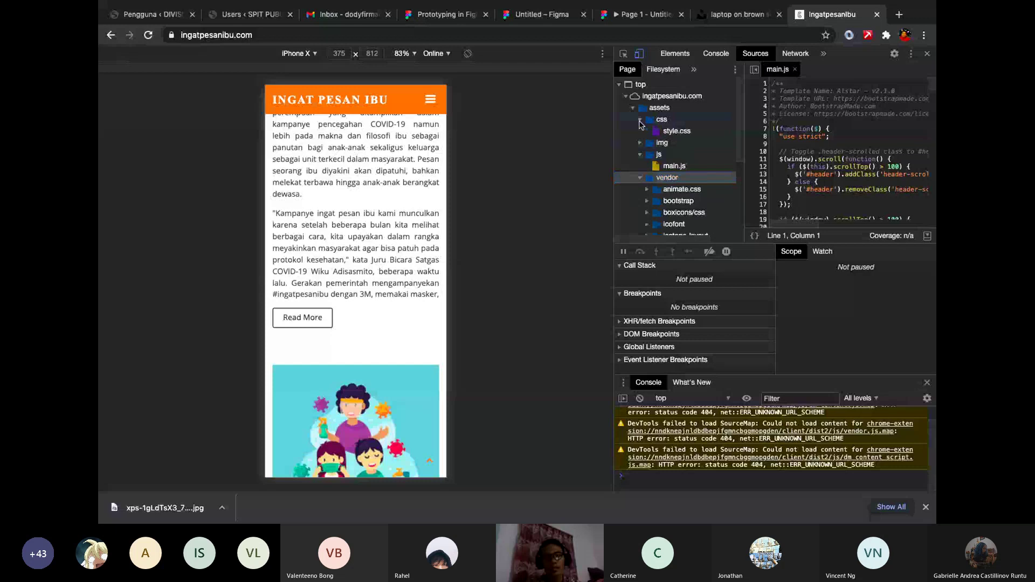
{"action": "left_click", "coordinate": [671, 131]}
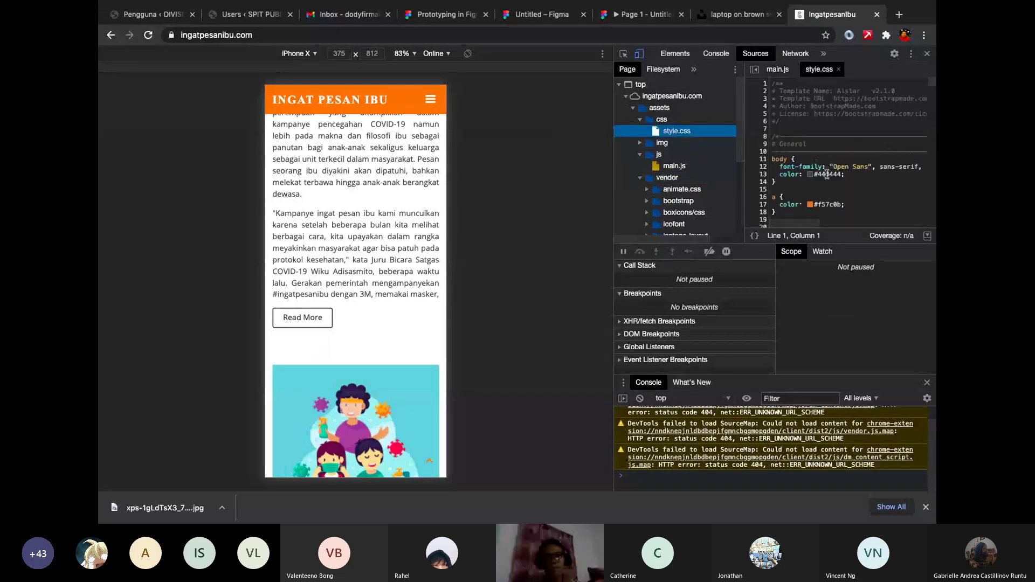
{"action": "scroll", "coordinate": [827, 174], "scroll_direction": "down", "scroll_amount": 3}
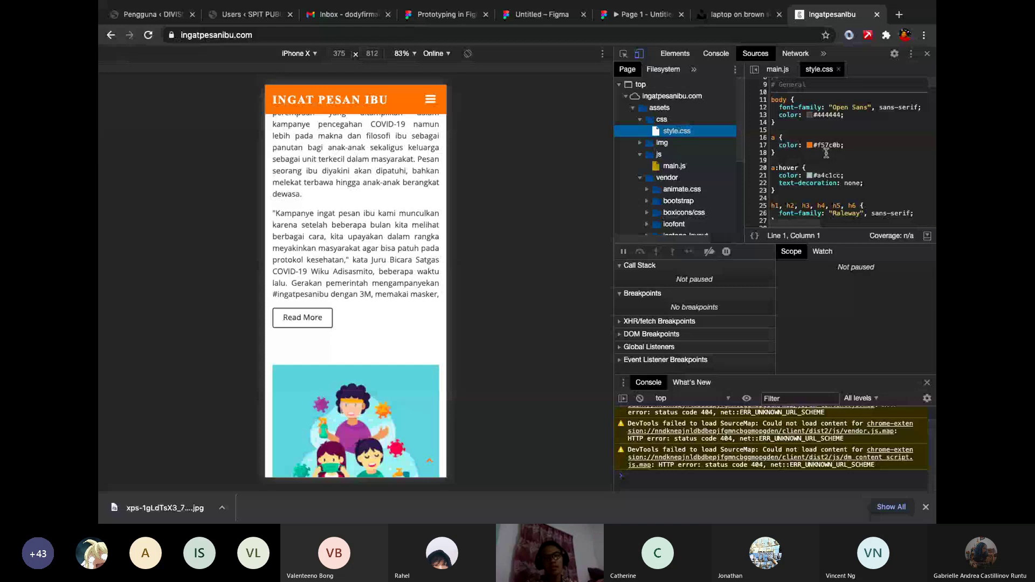
{"action": "scroll", "coordinate": [826, 152], "scroll_direction": "up", "scroll_amount": 1}
{"action": "scroll", "coordinate": [708, 194], "scroll_direction": "down", "scroll_amount": 3}
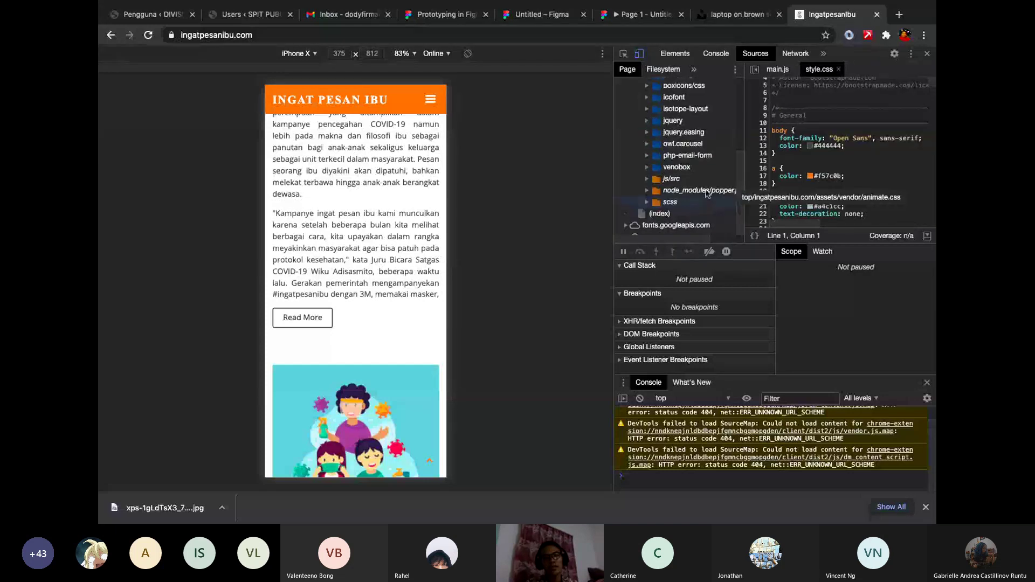
{"action": "scroll", "coordinate": [708, 191], "scroll_direction": "up", "scroll_amount": 5}
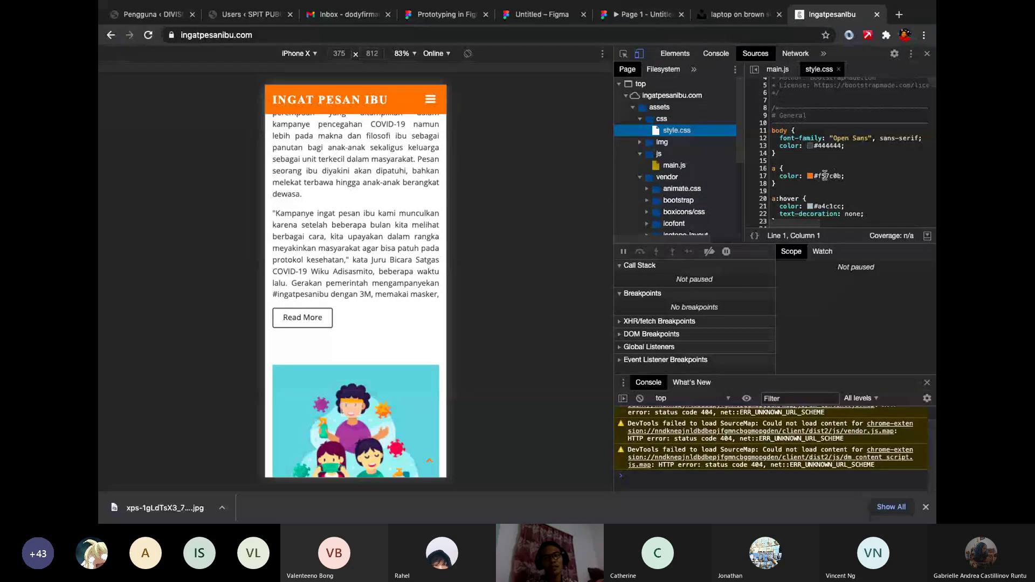
- Replace the color value of the "a" rule in style.css with azure
{"action": "left_click", "coordinate": [841, 177]}
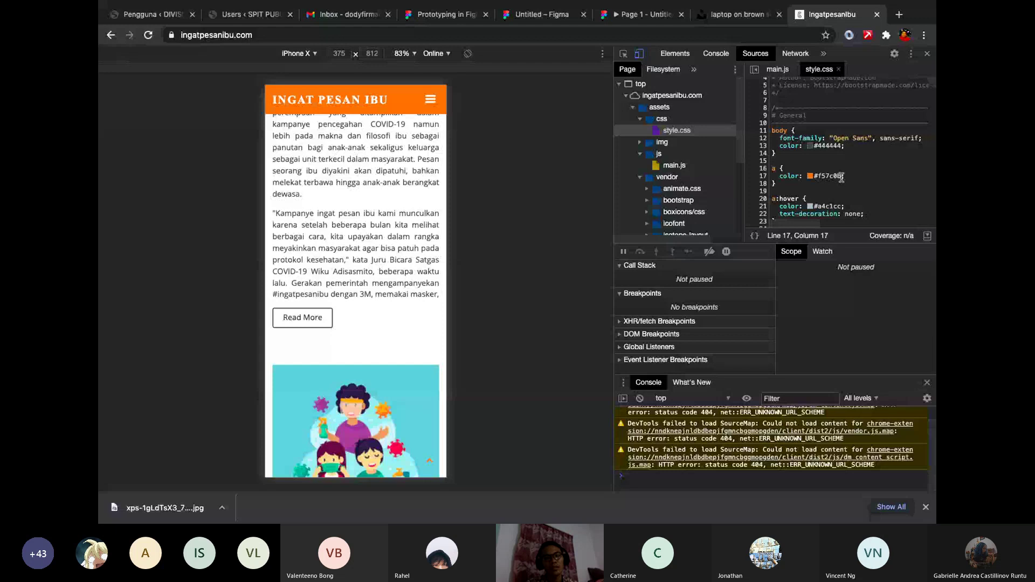
{"action": "key", "text": "BackSpace"}
{"action": "key", "text": "BackSpace"}
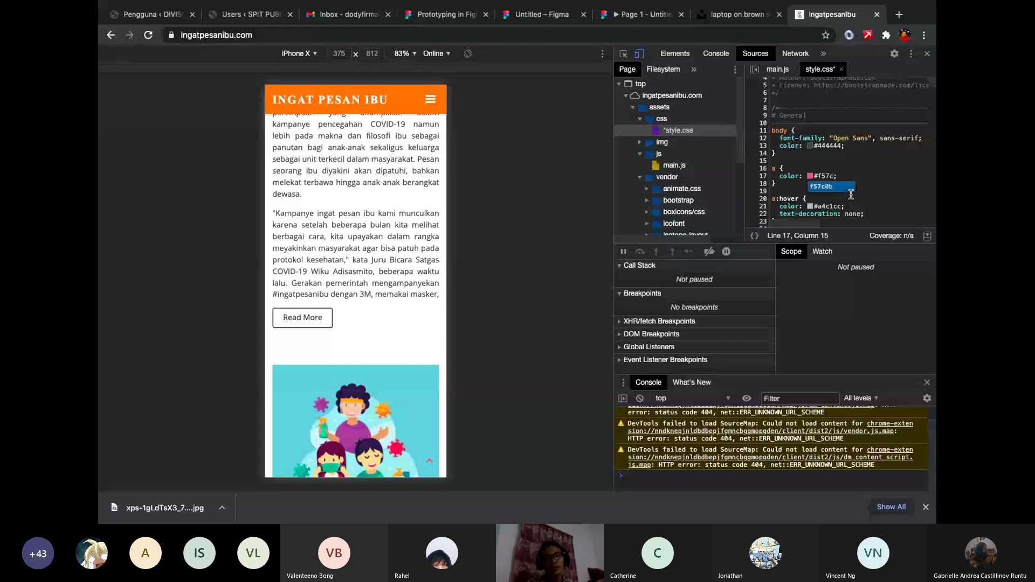
{"action": "key", "text": "BackSpace"}
{"action": "key", "text": "BackSpace"}
{"action": "key", "text": "BackSpace"}
{"action": "key", "text": "BackSpace"}
{"action": "key", "text": "BackSpace"}
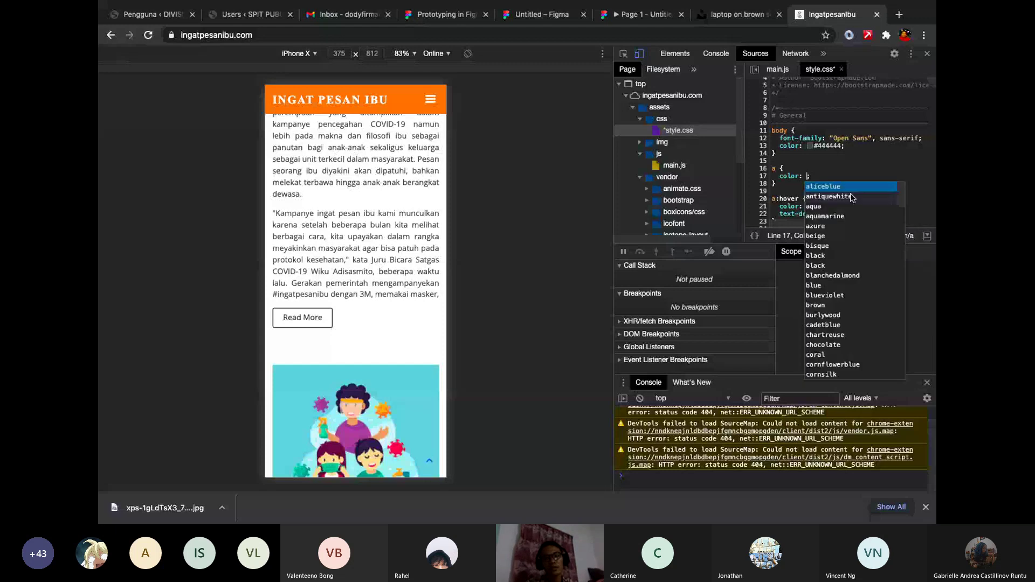
{"action": "left_click", "coordinate": [846, 227]}
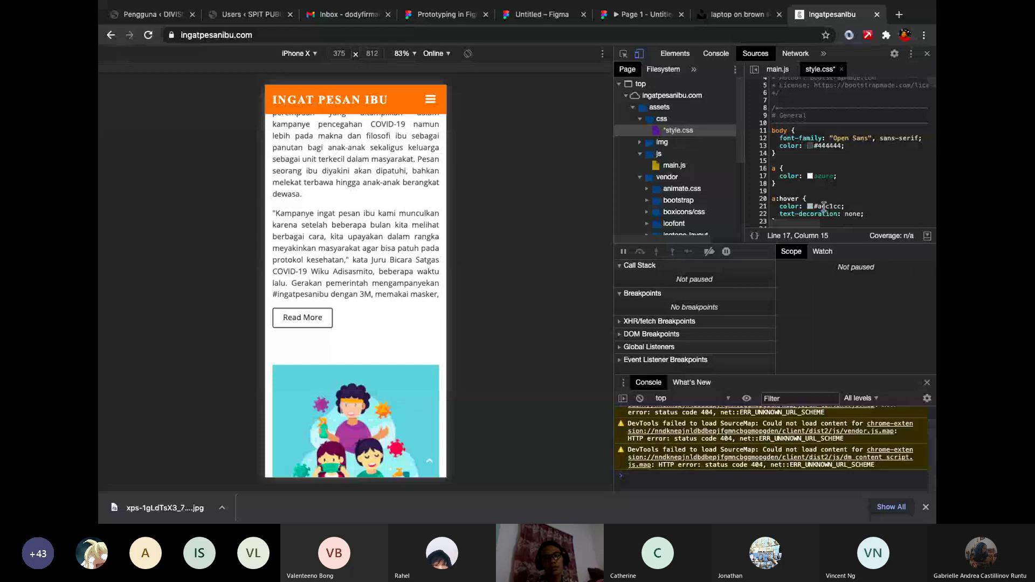
- Change the "a" rule's color to #fff0fe with the color picker
{"action": "left_click", "coordinate": [810, 176]}
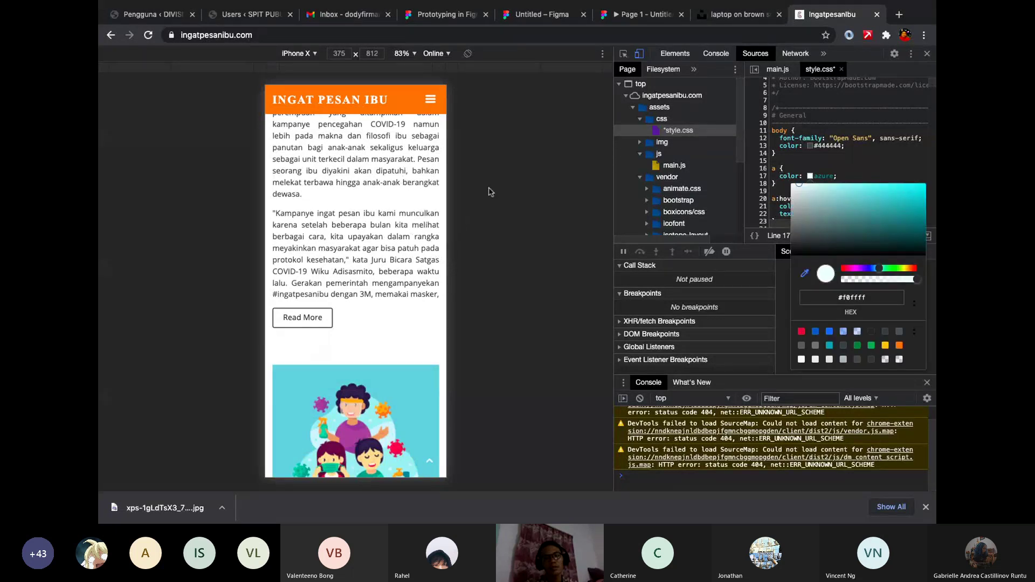
{"action": "left_click", "coordinate": [853, 272]}
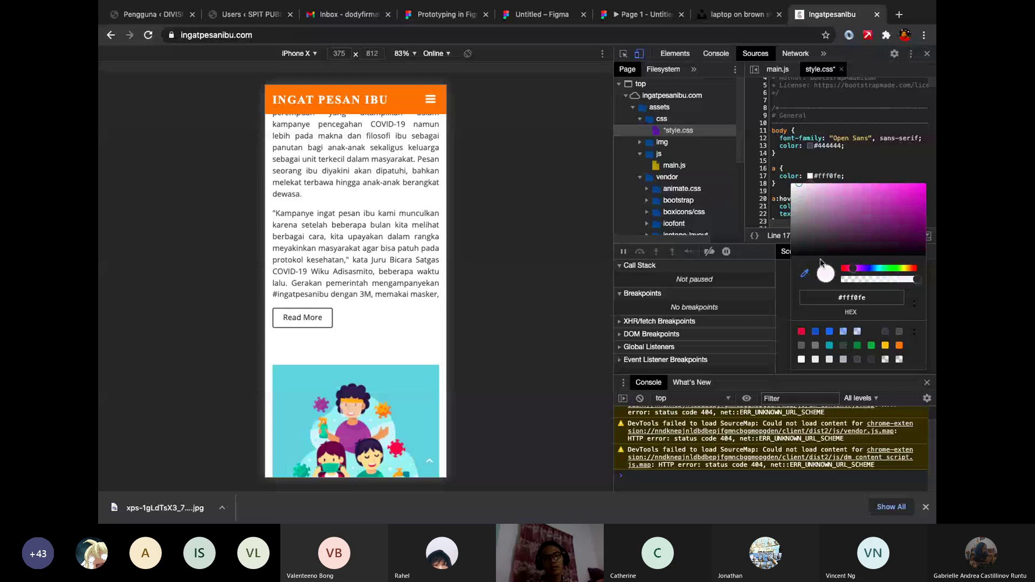
{"action": "left_click", "coordinate": [769, 270]}
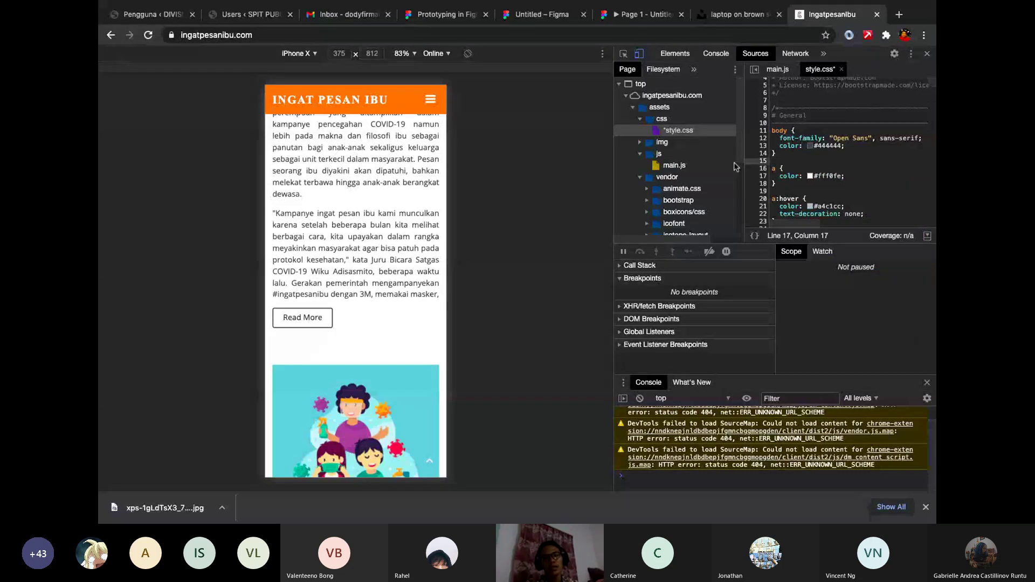
- Revisit the prototype presentation and the mobile design frame's CSS in the Untitled file, and lower the screen brightness
{"action": "left_click", "coordinate": [644, 15]}
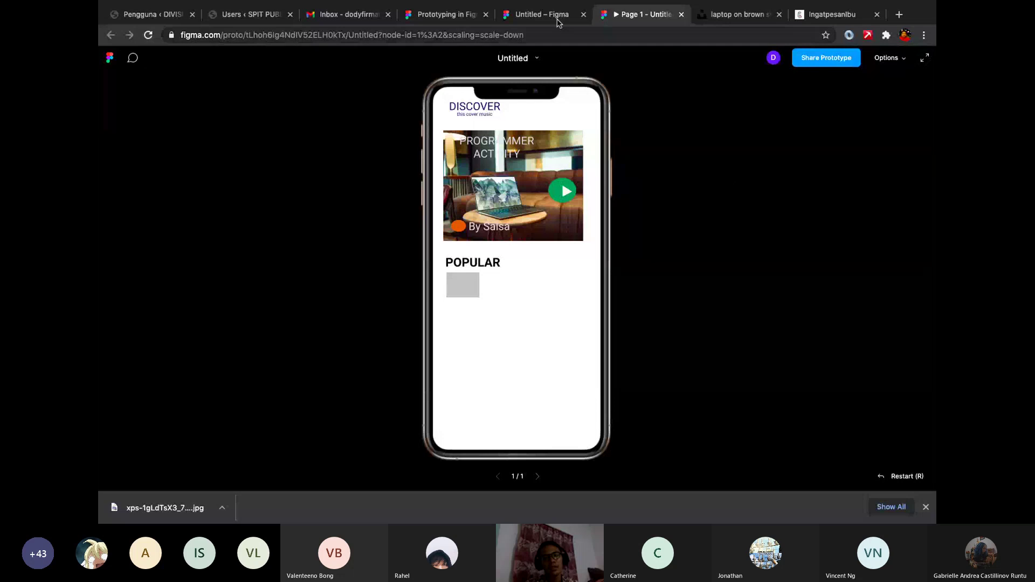
{"action": "left_click", "coordinate": [539, 16]}
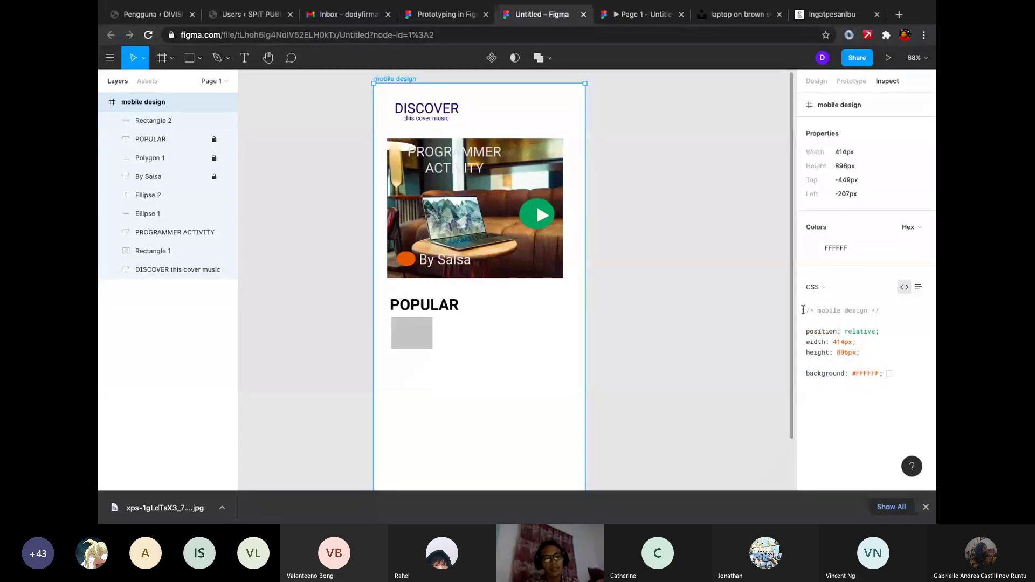
{"action": "key", "text": "XF86MonBrightnessUp"}
{"action": "key", "text": "XF86MonBrightnessDown"}
{"action": "key", "text": "XF86MonBrightnessDown"}
{"action": "key", "text": "XF86MonBrightnessDown"}
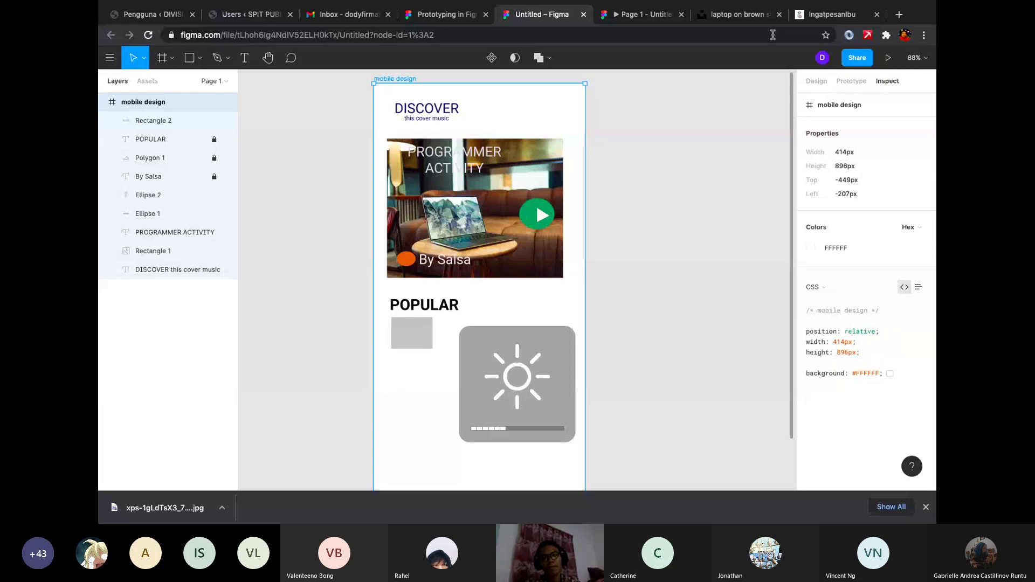
- Return to ingatpesanibu.com and examine its iPhone X preview down to the footer
{"action": "left_click", "coordinate": [823, 16]}
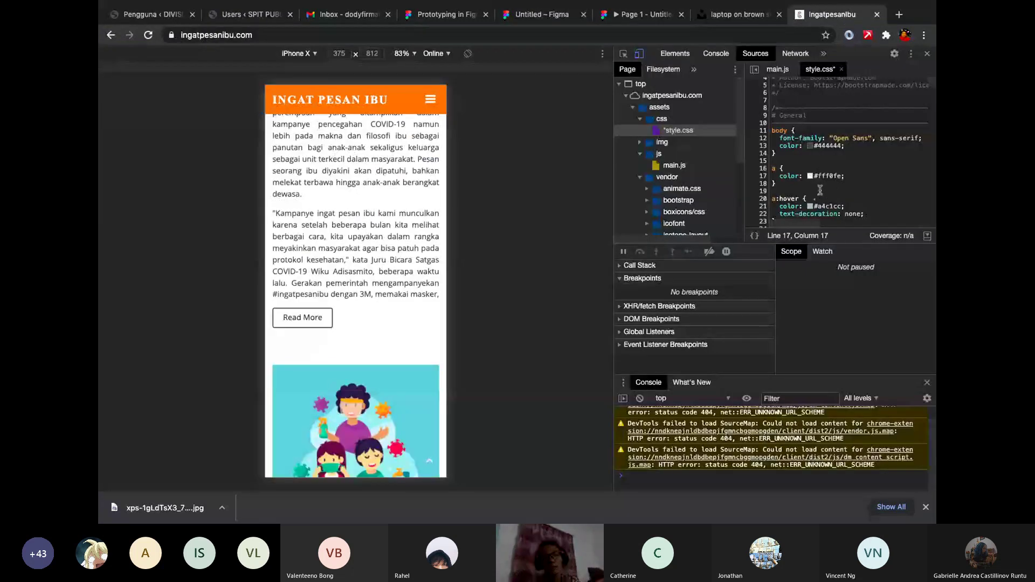
{"action": "scroll", "coordinate": [372, 286], "scroll_direction": "down", "scroll_amount": 8}
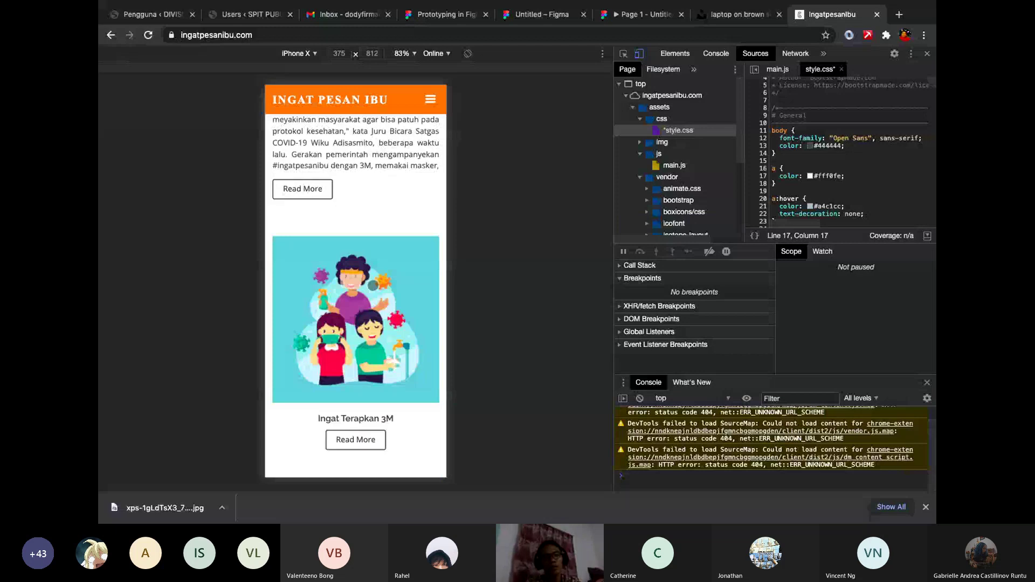
{"action": "scroll", "coordinate": [372, 286], "scroll_direction": "down", "scroll_amount": 10}
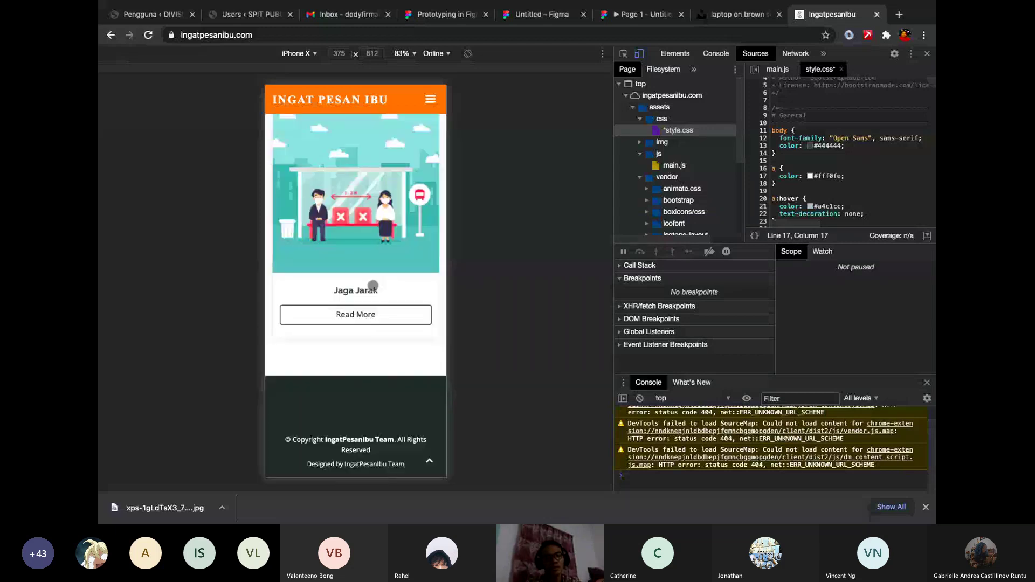
- Revisit the Unsplash photo and the prototype, and highlight the mobile design frame's CSS declarations from position to background in the Untitled file
{"action": "mouse_move", "coordinate": [135, 24]}
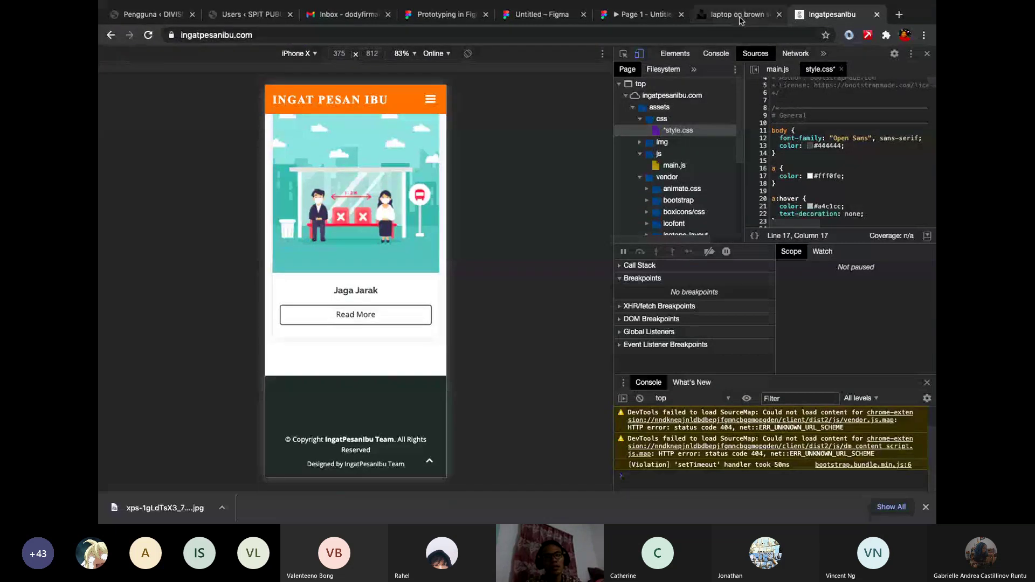
{"action": "left_click", "coordinate": [739, 16]}
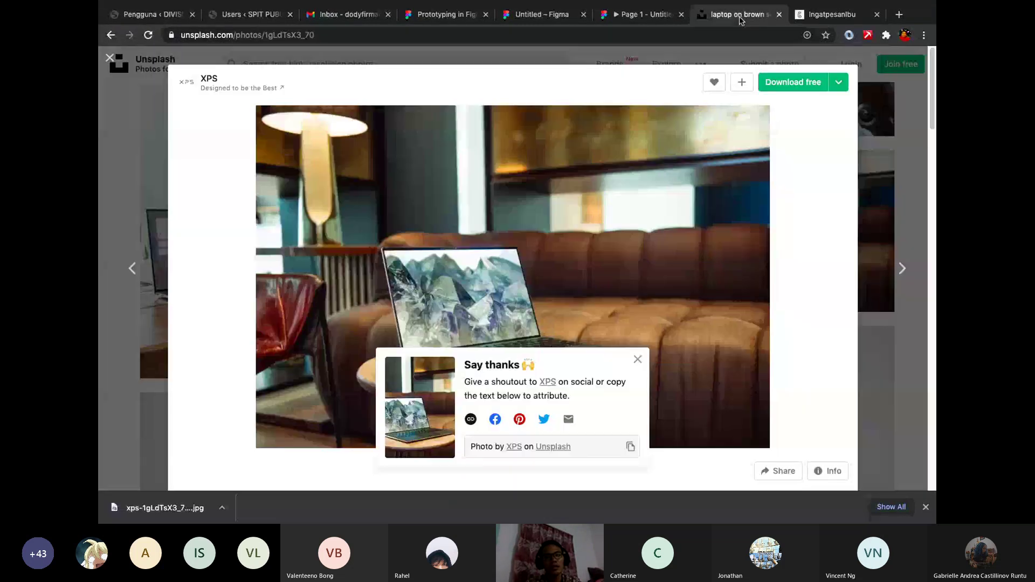
{"action": "left_click", "coordinate": [639, 17]}
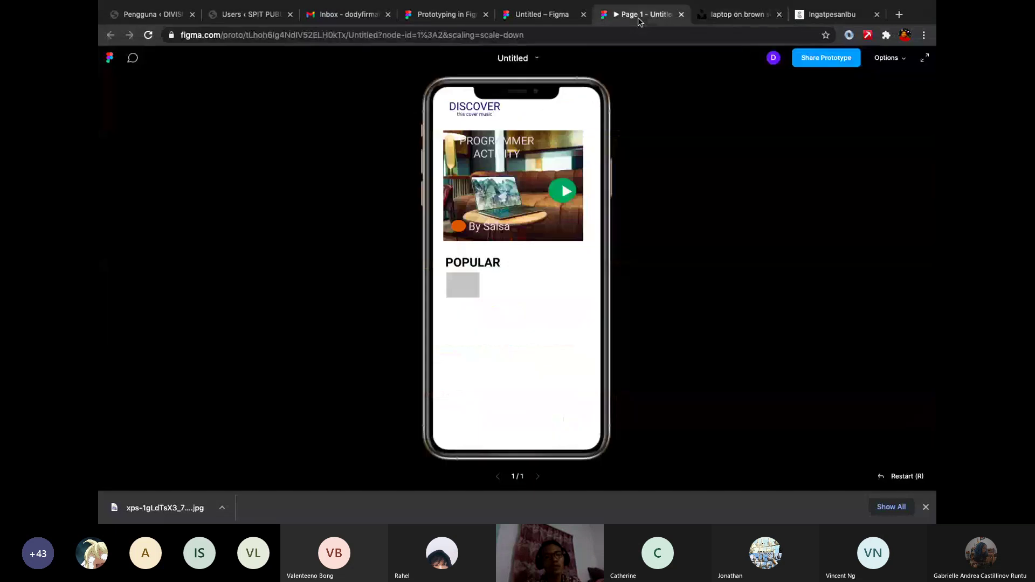
{"action": "left_click", "coordinate": [558, 20]}
{"action": "left_click_drag", "start_coordinate": [879, 373], "coordinate": [800, 319]}
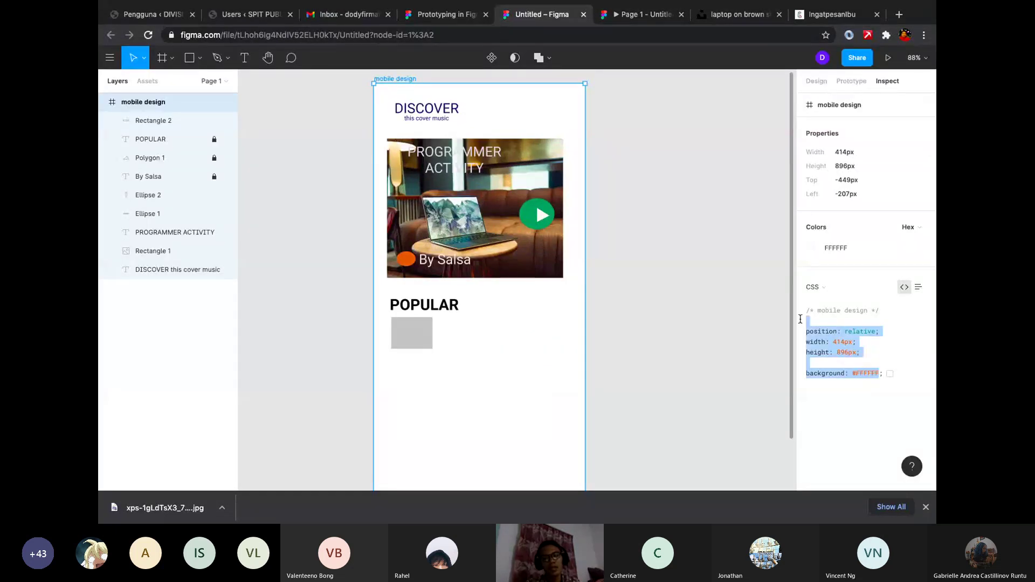
{"action": "left_click", "coordinate": [874, 331]}
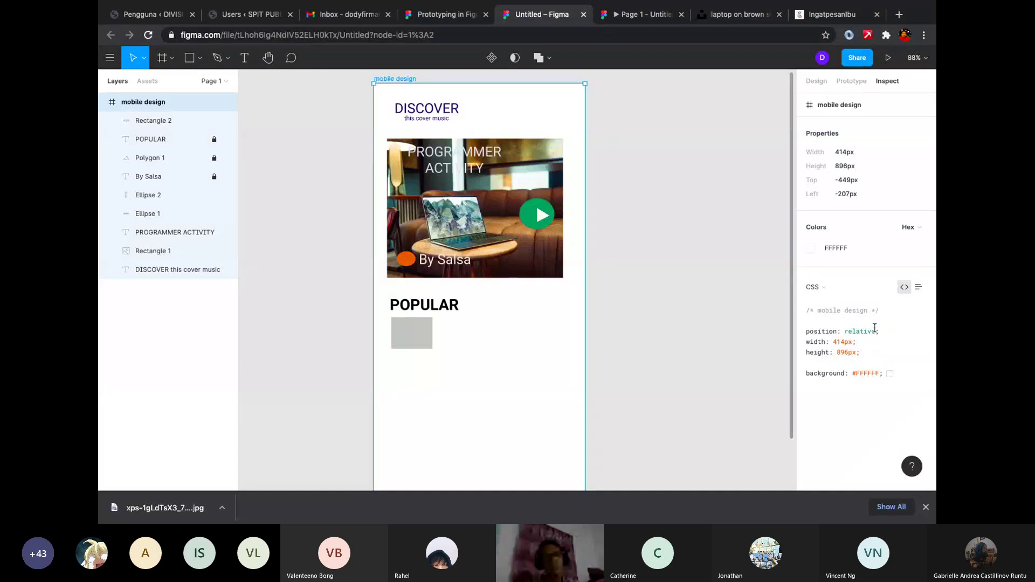
- Take the browser out of full screen and minimize its window
{"action": "mouse_move", "coordinate": [142, 7]}
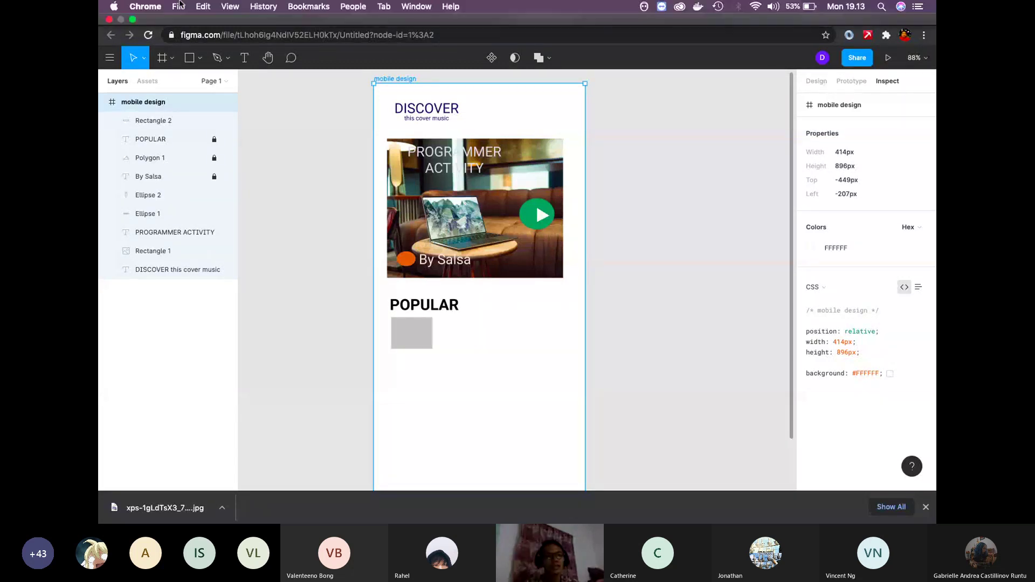
{"action": "left_click", "coordinate": [133, 19]}
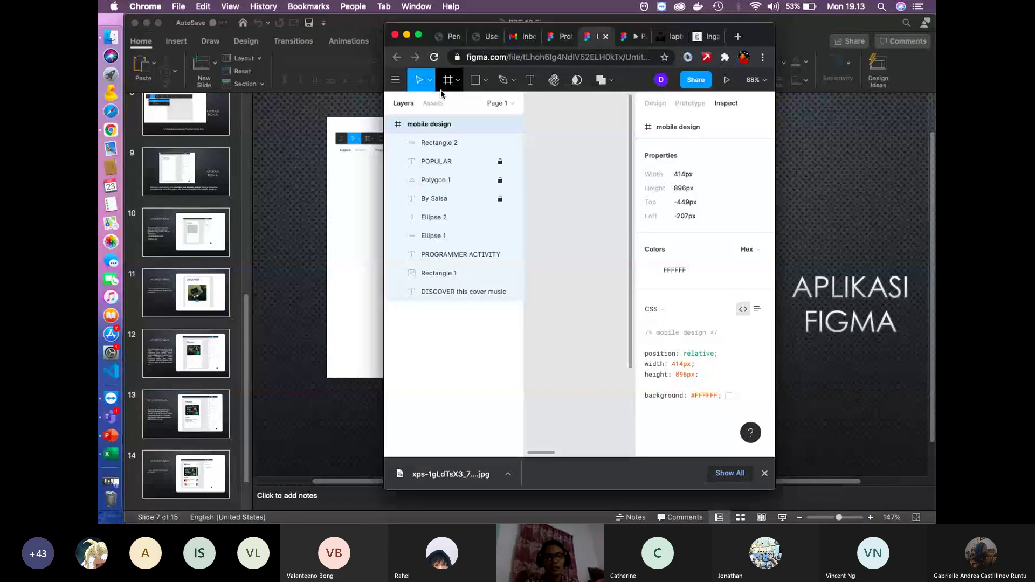
{"action": "left_click", "coordinate": [407, 34]}
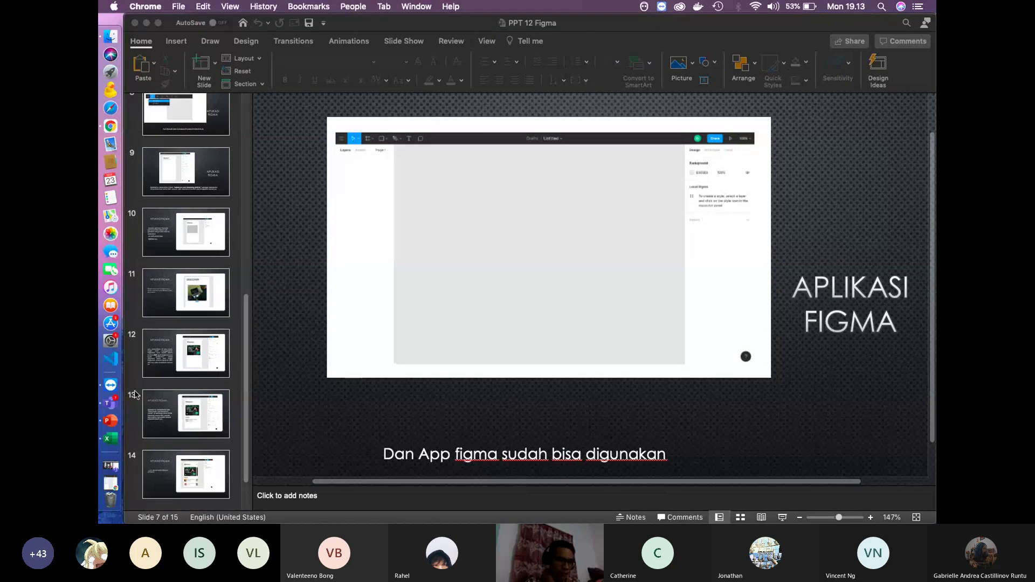
- Bring the Teams meeting window forward and look back through the meeting chat to the shared app design pictures
{"action": "left_click", "coordinate": [111, 404]}
{"action": "left_click_drag", "start_coordinate": [670, 355], "coordinate": [688, 162]}
{"action": "scroll", "coordinate": [685, 346], "scroll_direction": "up", "scroll_amount": 5}
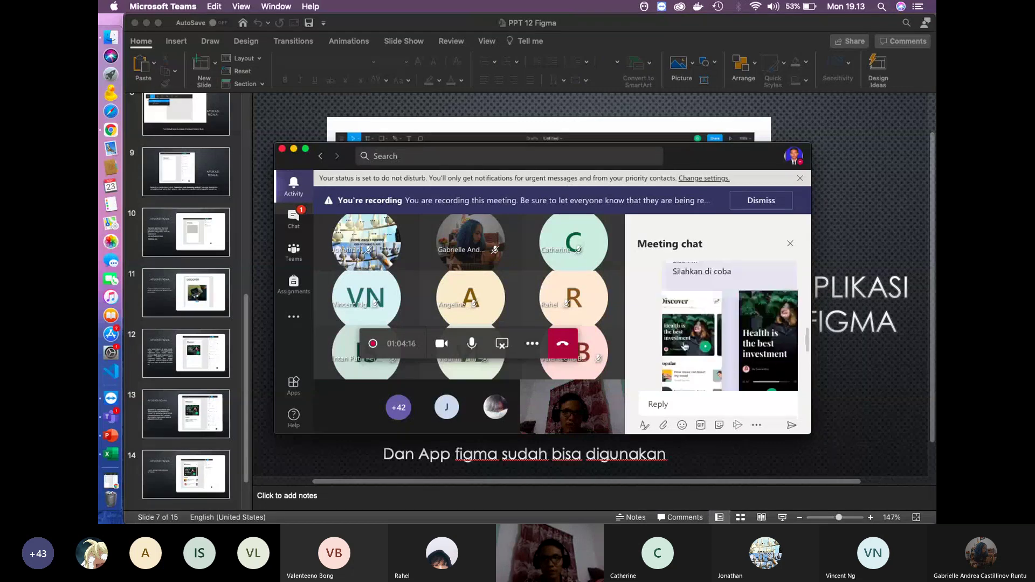
- Check the newest meeting chat messages, reposition the Teams window over the slide, and look back to the attendance messages
{"action": "scroll", "coordinate": [683, 346], "scroll_direction": "down", "scroll_amount": 5}
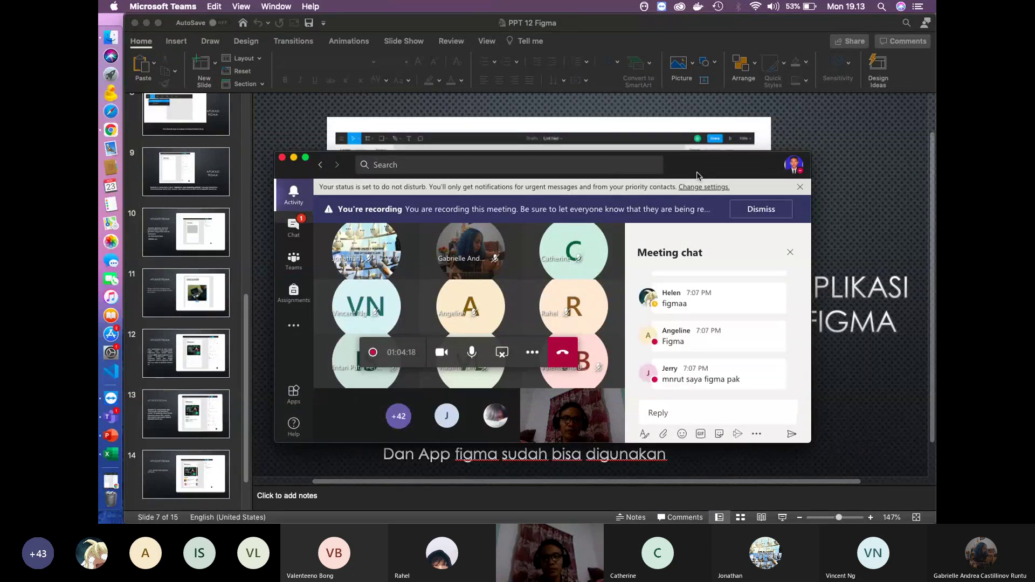
{"action": "left_click_drag", "start_coordinate": [696, 159], "coordinate": [748, 428]}
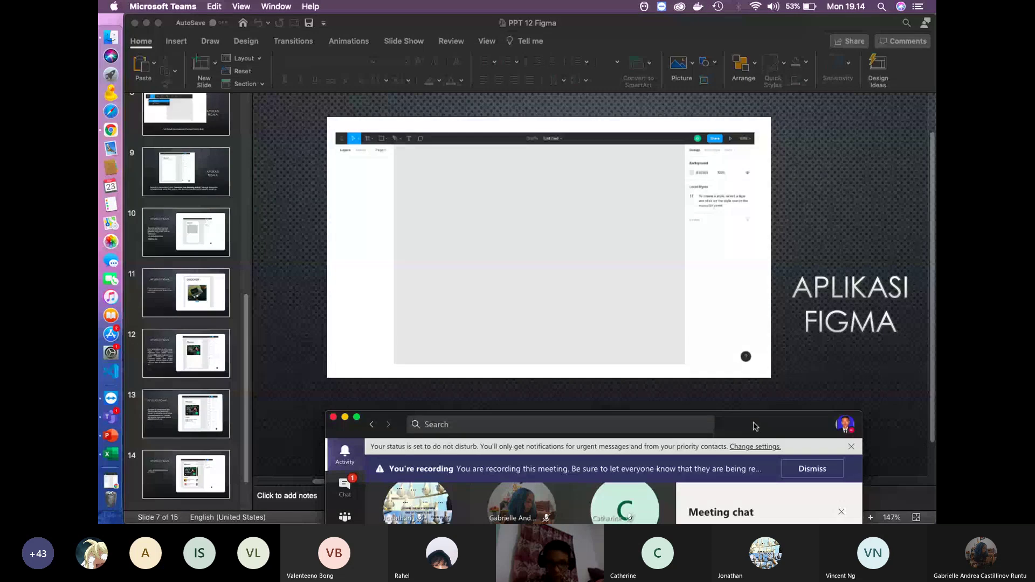
{"action": "left_click_drag", "start_coordinate": [752, 428], "coordinate": [743, 176]}
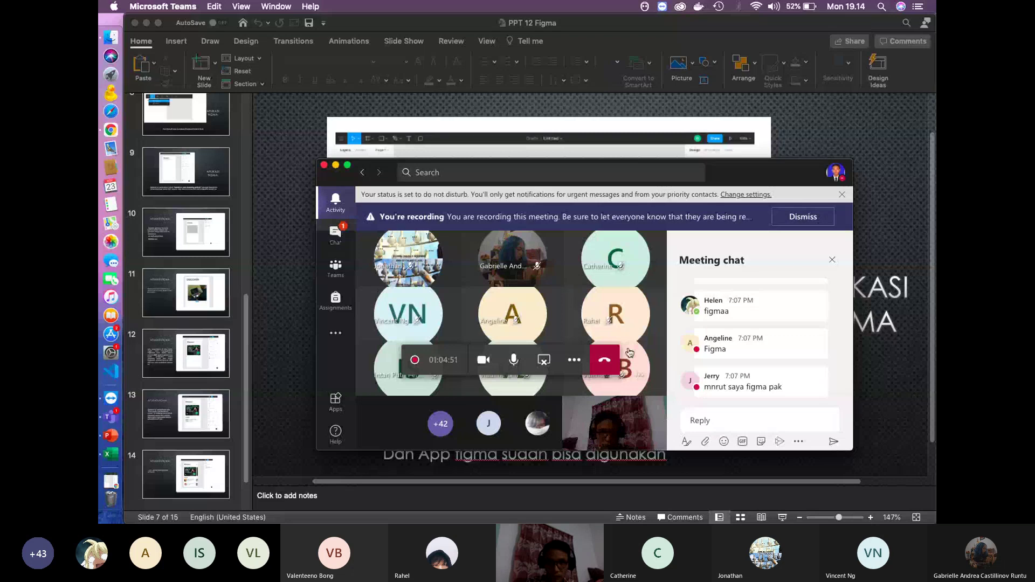
{"action": "scroll", "coordinate": [753, 394], "scroll_direction": "up", "scroll_amount": 2}
{"action": "scroll", "coordinate": [753, 394], "scroll_direction": "up", "scroll_amount": 5}
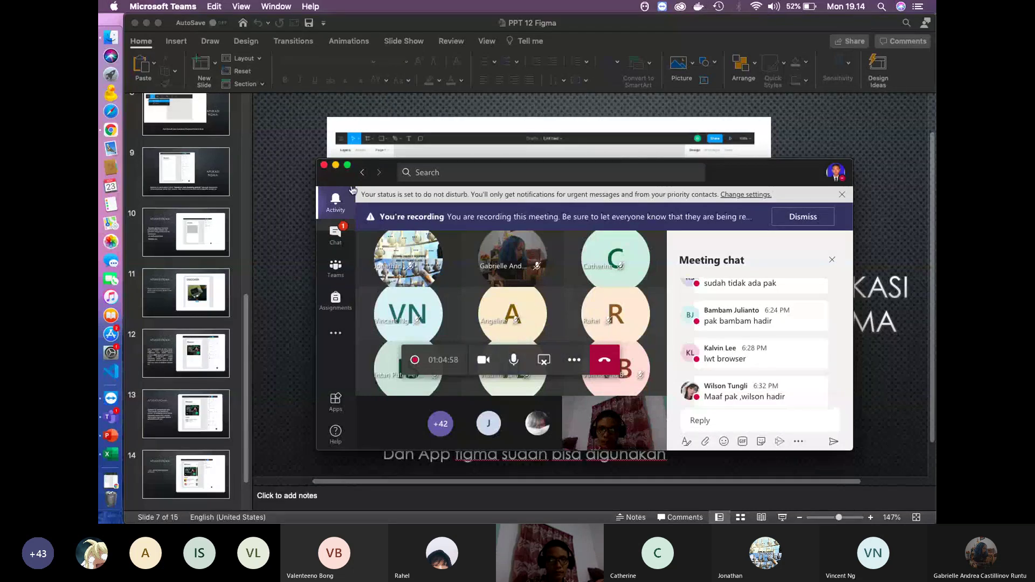
- Minimize and restore the Teams meeting window, return to the latest chat messages, and capture a screenshot of the entire screen
{"action": "left_click", "coordinate": [336, 166]}
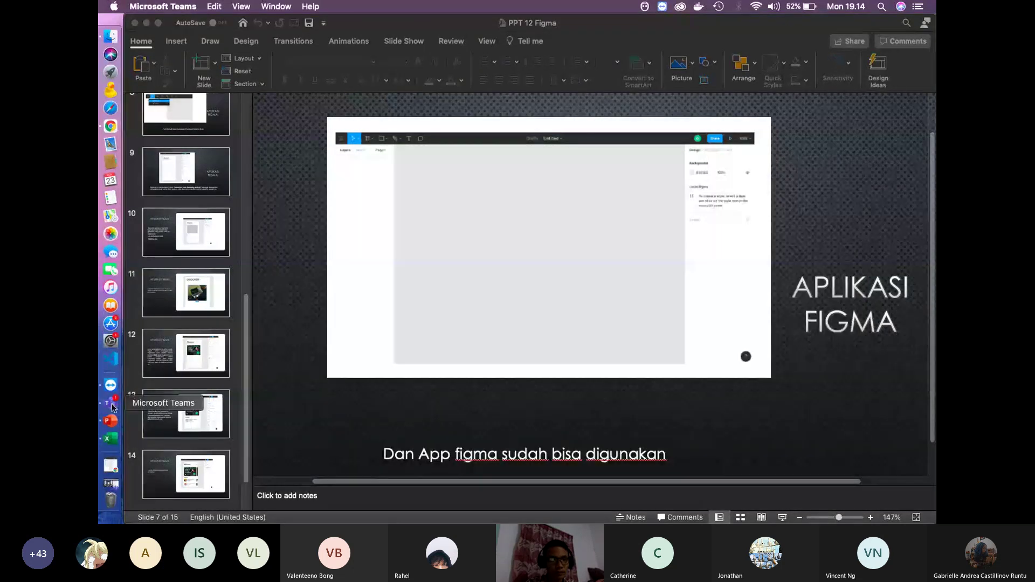
{"action": "left_click", "coordinate": [112, 407]}
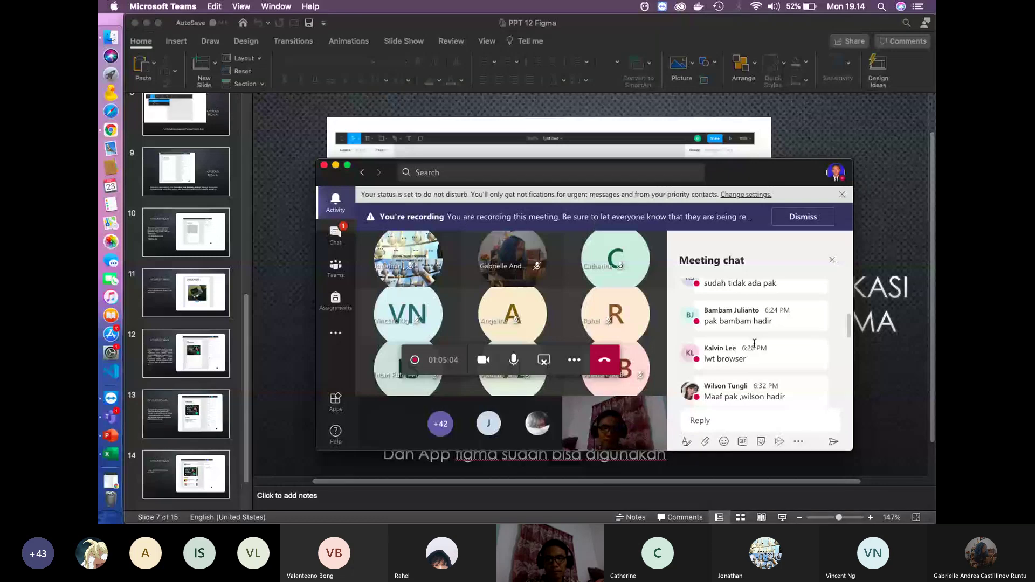
{"action": "scroll", "coordinate": [755, 346], "scroll_direction": "down", "scroll_amount": 3}
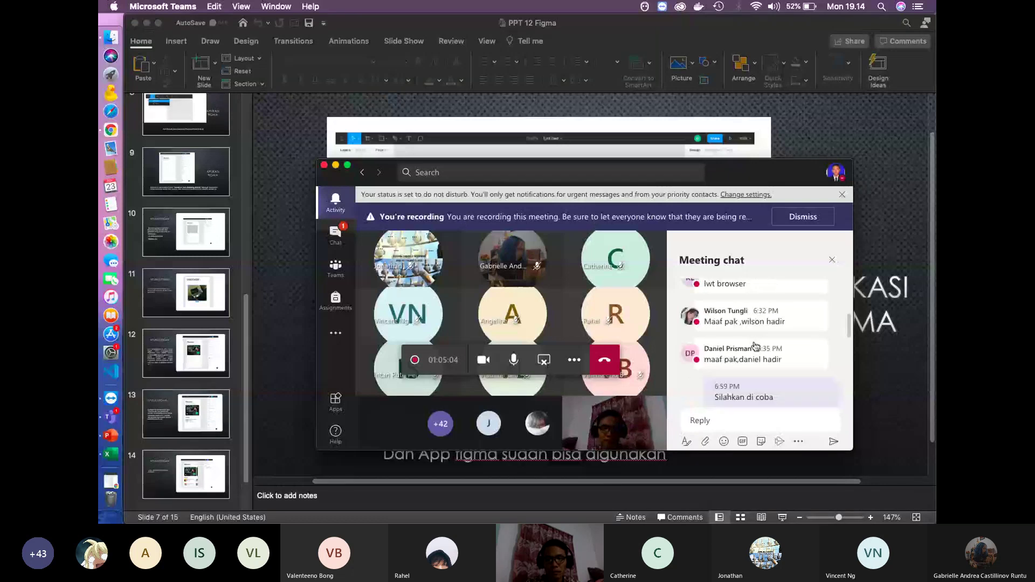
{"action": "scroll", "coordinate": [755, 346], "scroll_direction": "down", "scroll_amount": 10}
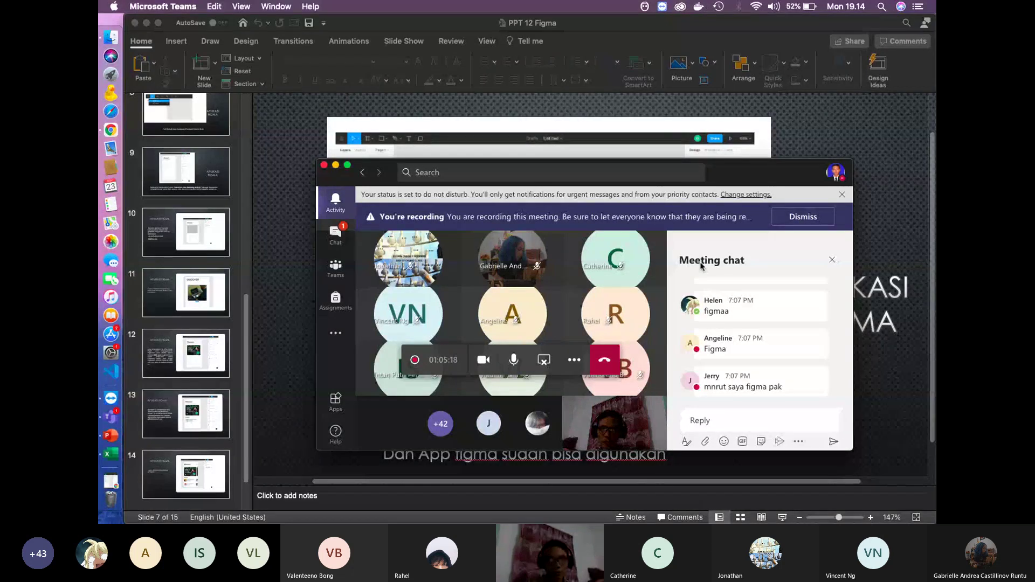
{"action": "key", "text": "super+shift+3"}
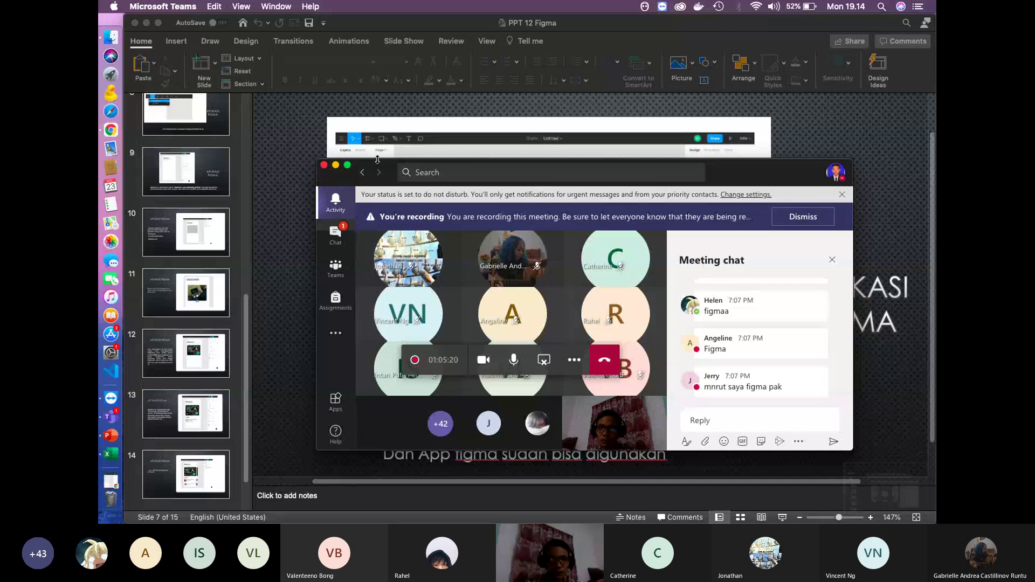
- Switch to the PPT 12 Figma presentation in PowerPoint and go back to slide 3, "Apa itu Figma"
{"action": "left_click", "coordinate": [286, 84]}
{"action": "scroll", "coordinate": [204, 123], "scroll_direction": "up", "scroll_amount": 10}
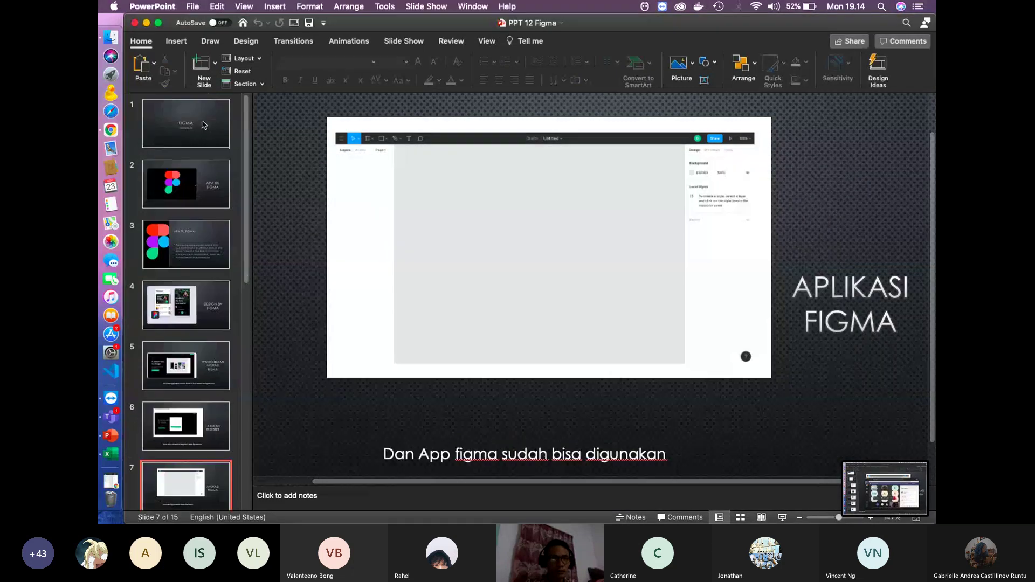
{"action": "left_click", "coordinate": [203, 123]}
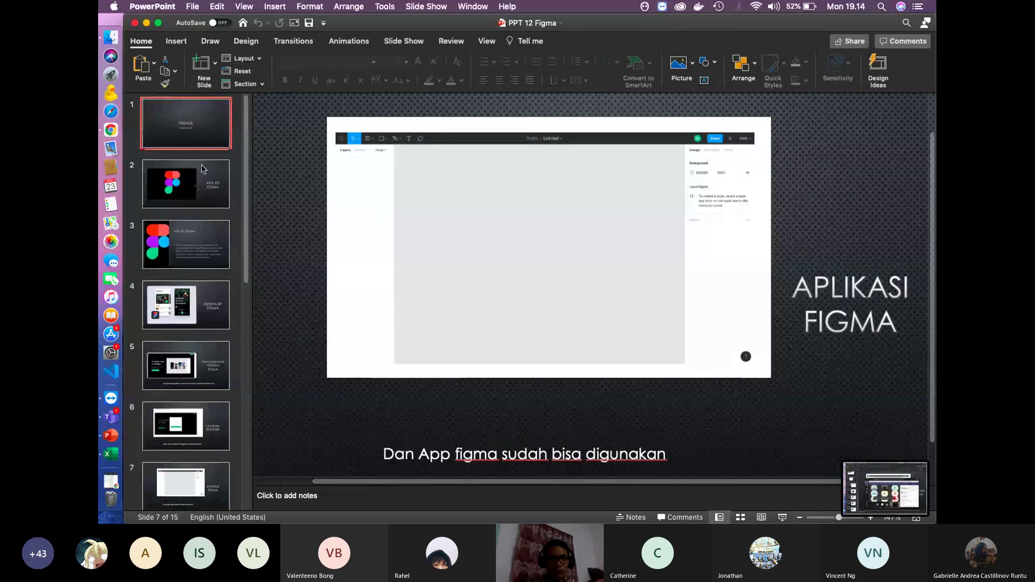
{"action": "left_click", "coordinate": [203, 169]}
{"action": "key", "text": "Down"}
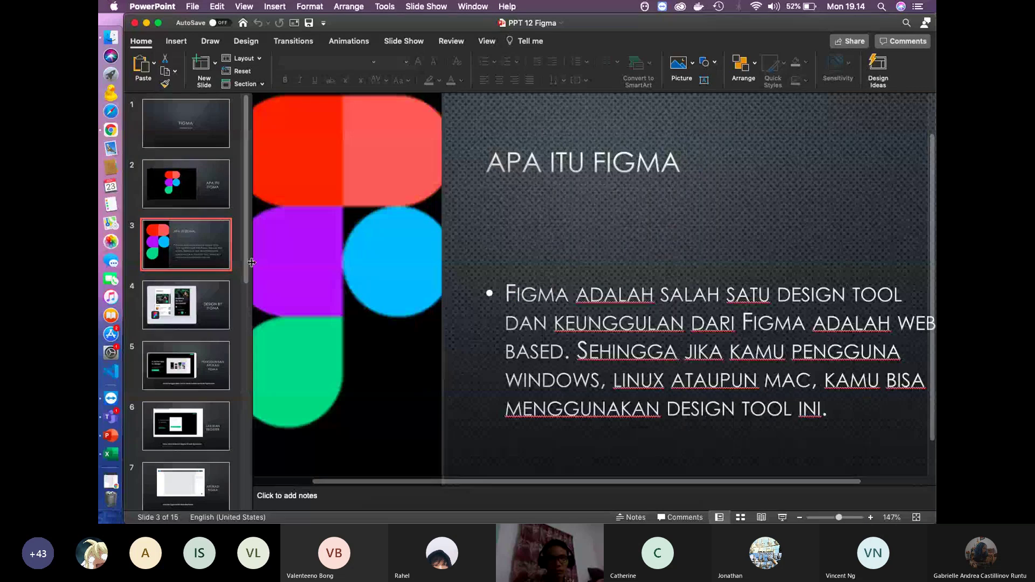
- Bring the Teams meeting window forward and move it clear of the slide's "Apa itu Figma" title
{"action": "left_click", "coordinate": [111, 416]}
{"action": "left_click_drag", "start_coordinate": [723, 172], "coordinate": [801, 269]}
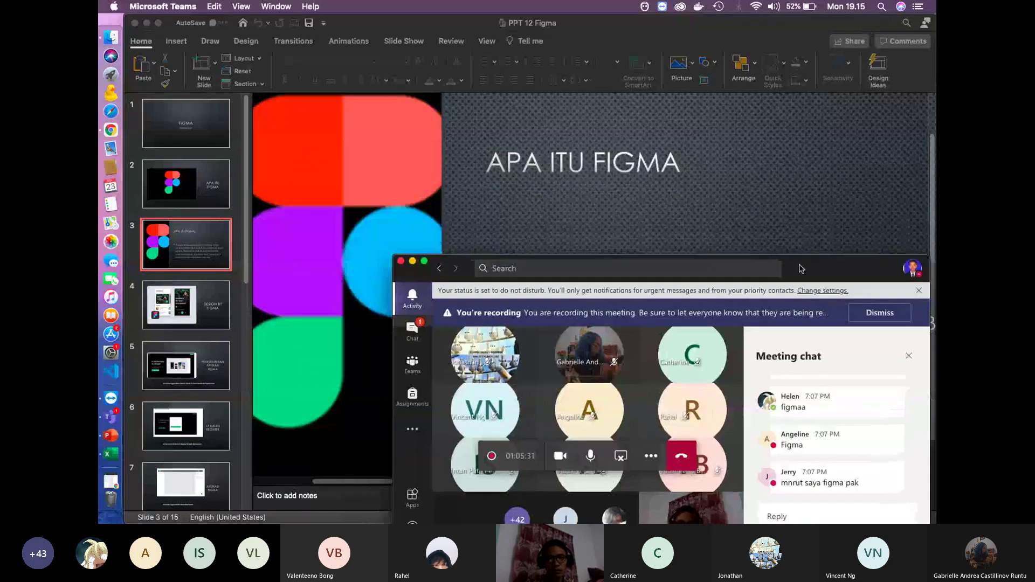